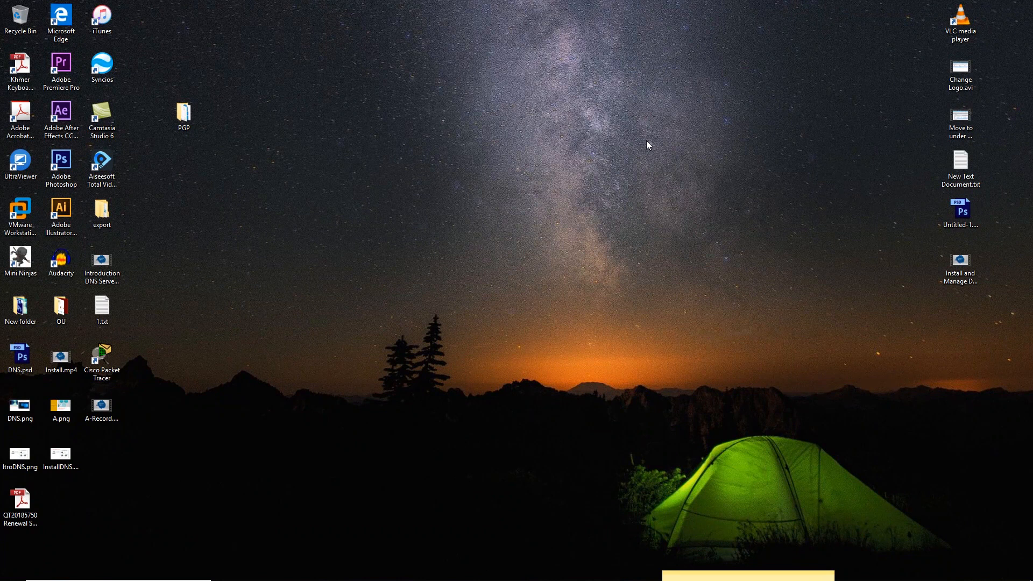
Refresh the Windows desktop from its right-click menu
right_click(430, 117)
left_click(254, 248)
right_click(396, 123)
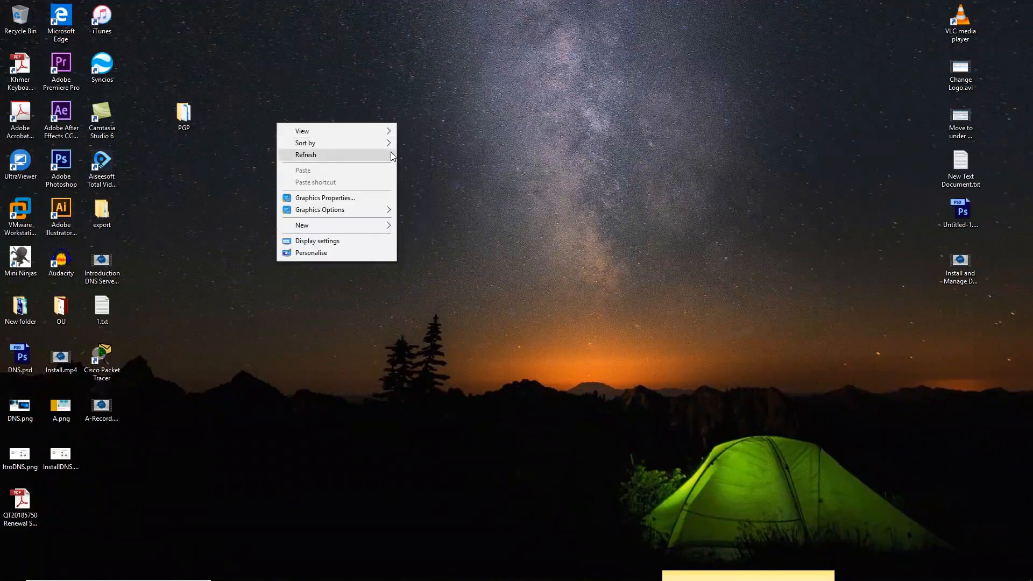
left_click(378, 155)
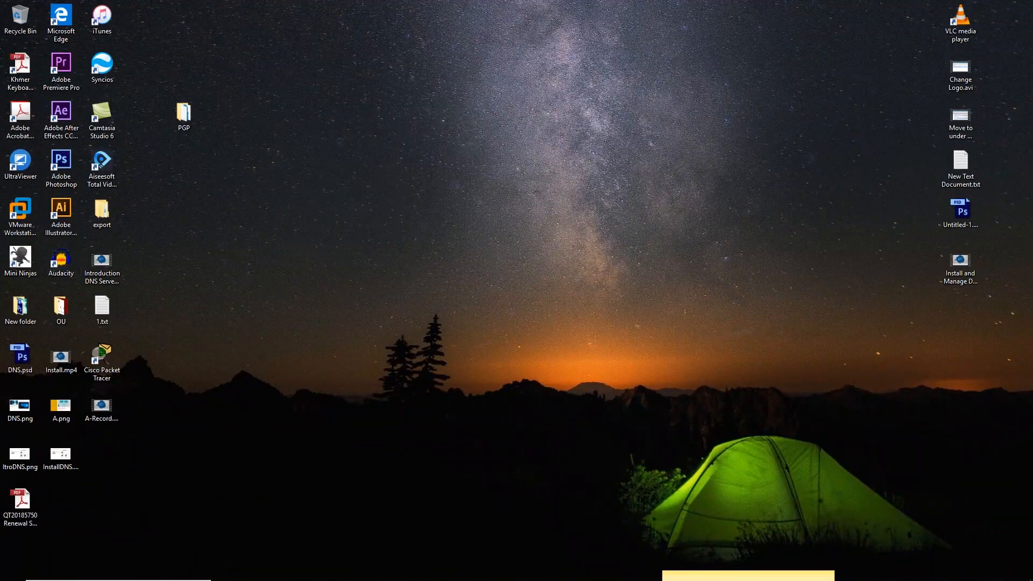
Review the SVR02-WebServer, Windows 10 x64 and SVR01 summaries, then power on SVR01
mouse_move(516, 566)
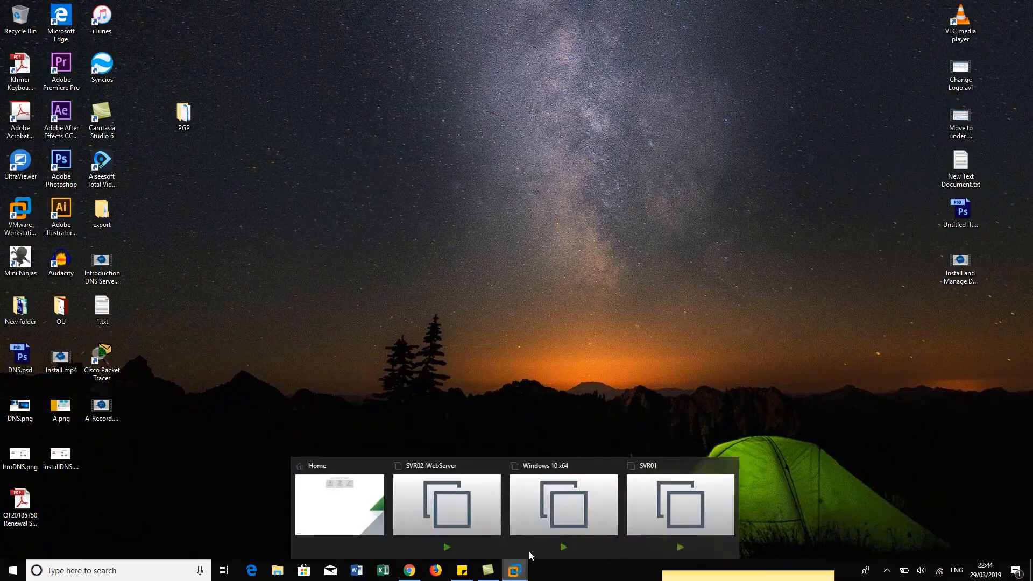
left_click(364, 496)
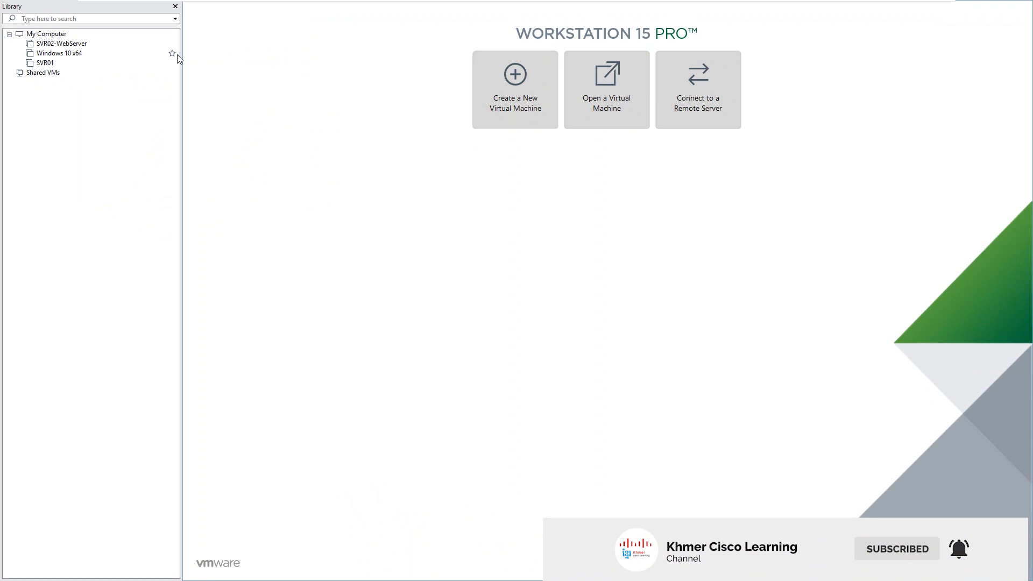
left_click(80, 46)
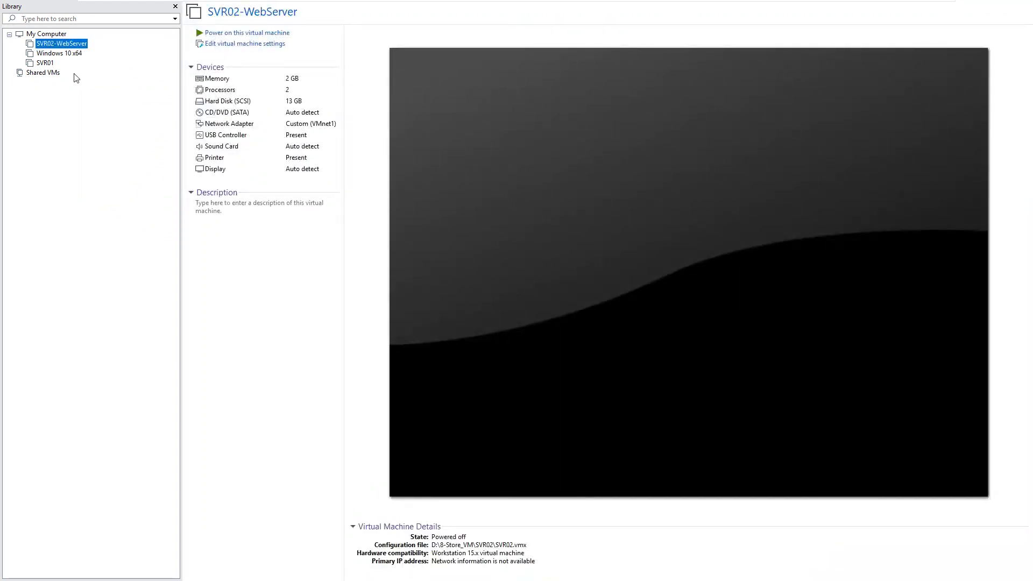
left_click(47, 64)
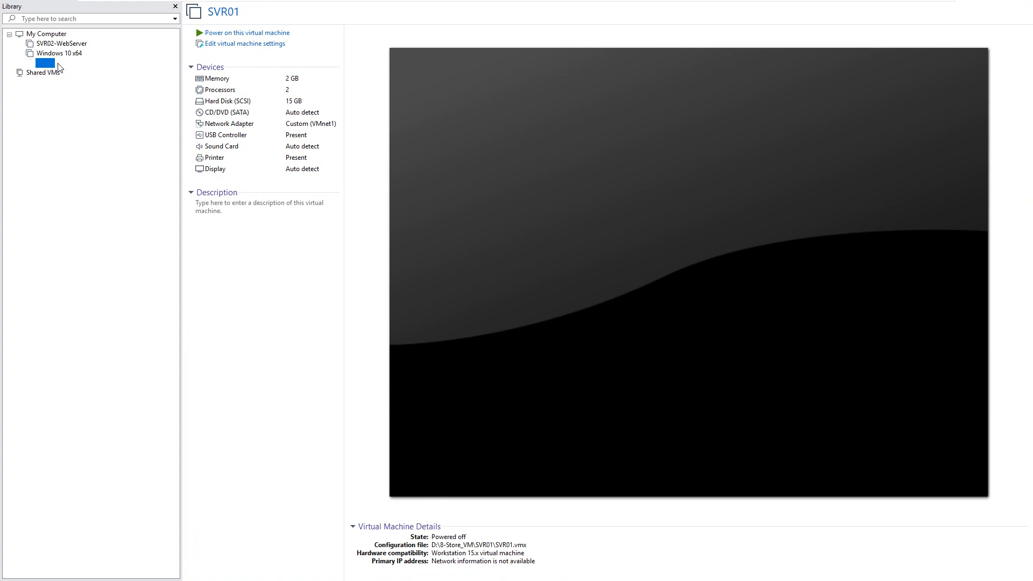
left_click(74, 55)
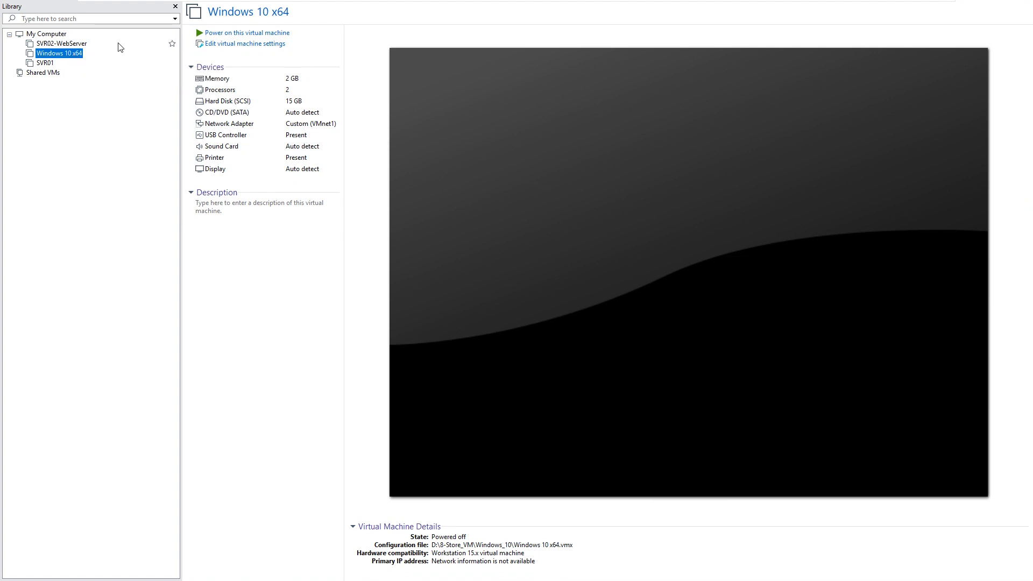
left_click(49, 64)
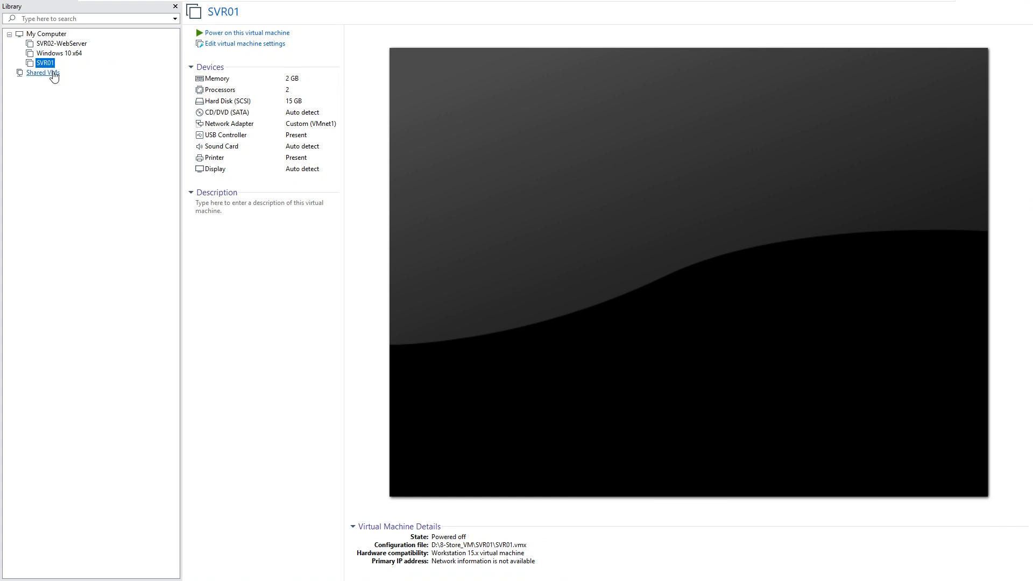
left_click(312, 37)
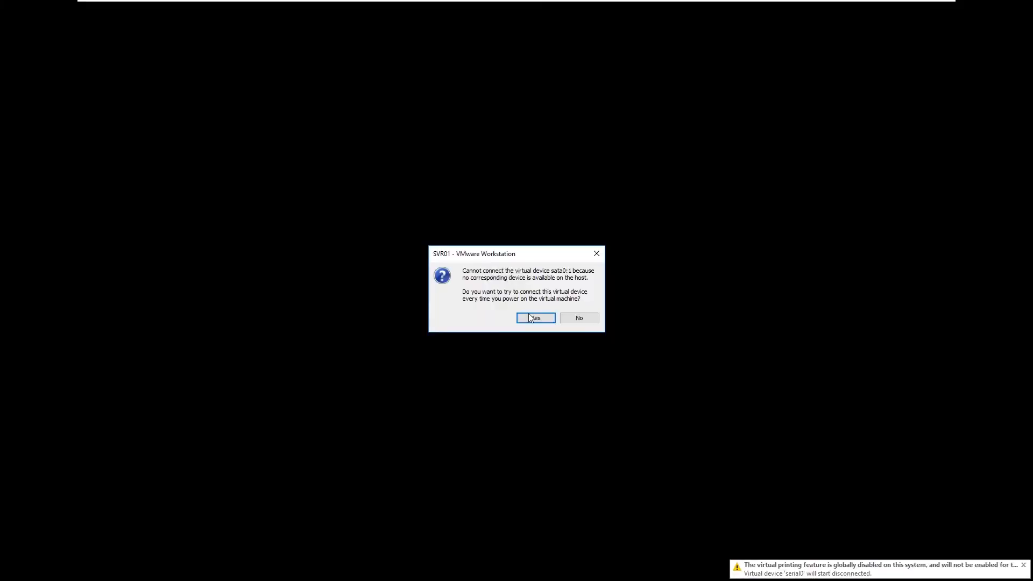
Continue SVR01's boot past the sata0:1 prompt and power on SVR02-WebServer
left_click(534, 318)
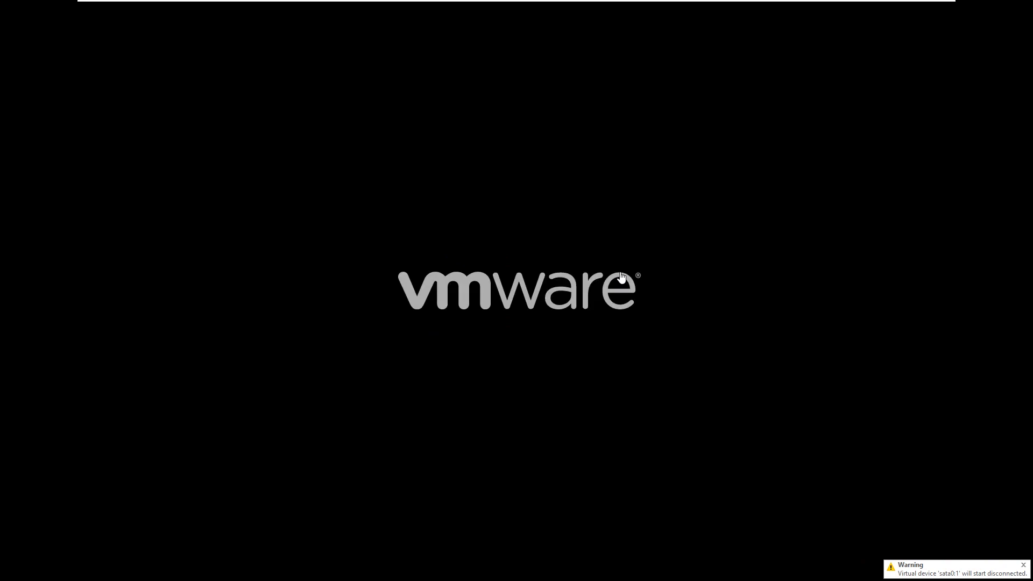
mouse_move(637, 3)
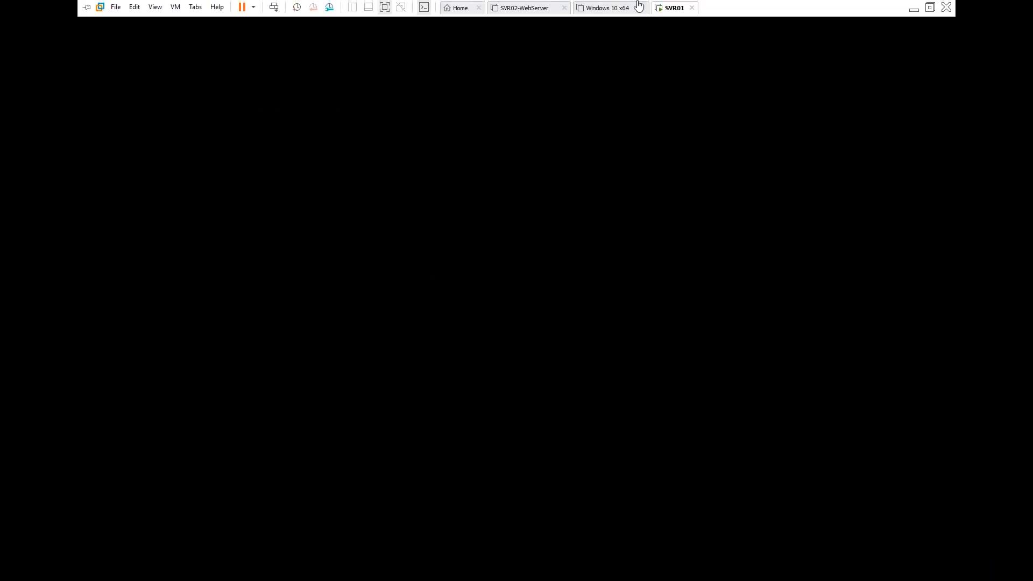
left_click(531, 9)
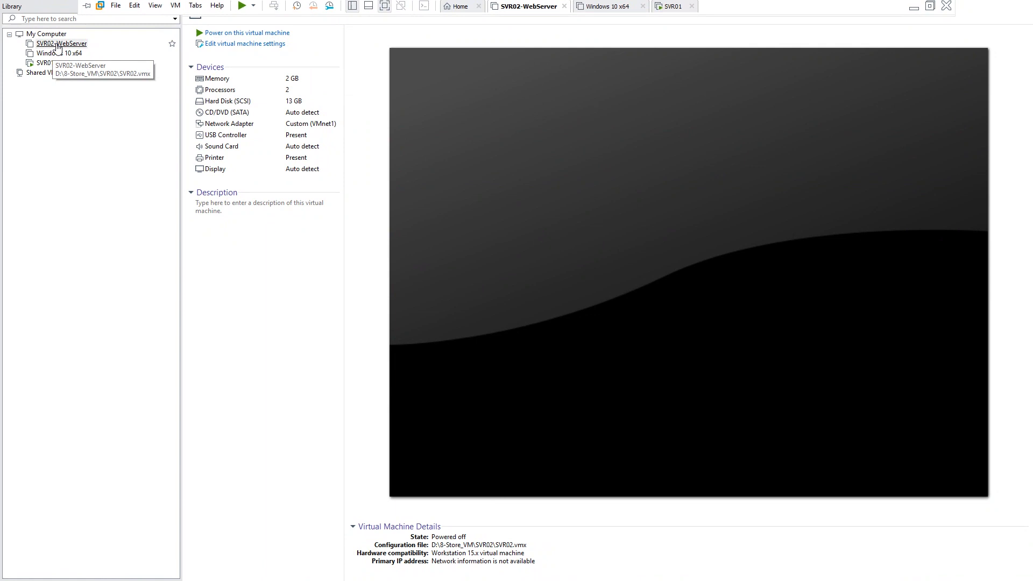
left_click(225, 33)
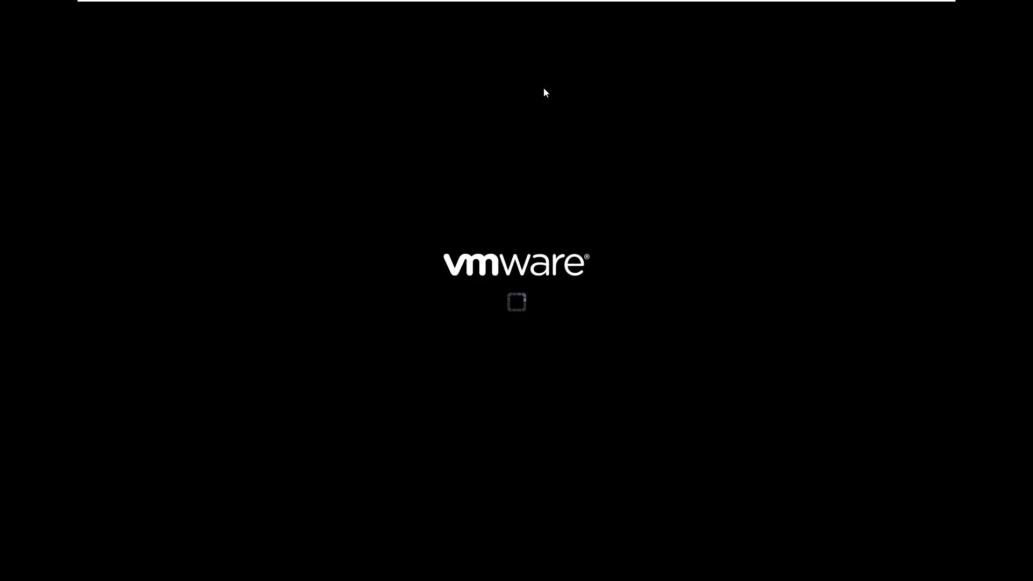
left_click(535, 318)
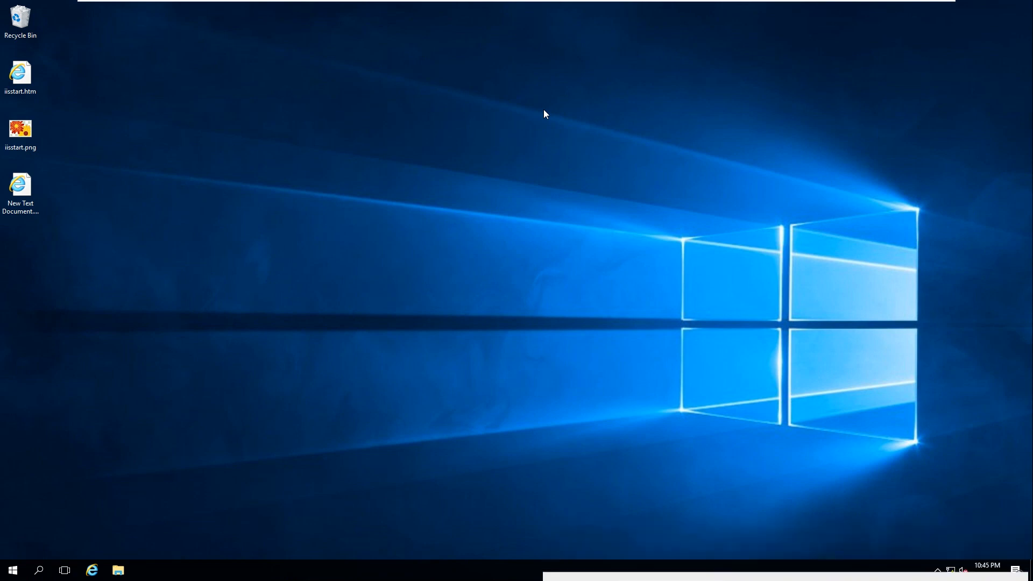
On SVR02, refresh the desktop, empty the Recycle Bin and close Server Manager
right_click(462, 110)
left_click(472, 141)
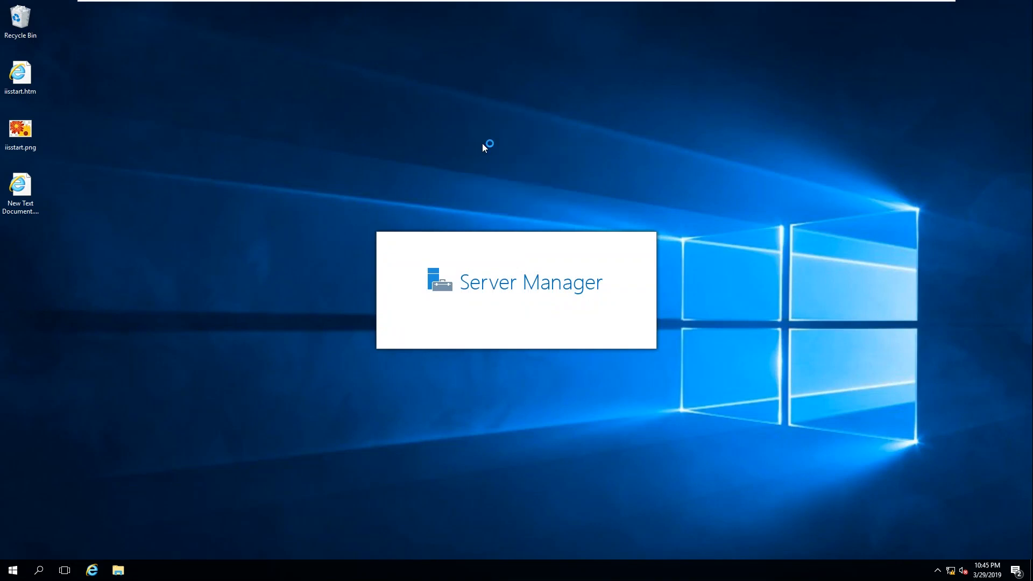
right_click(471, 90)
left_click(492, 118)
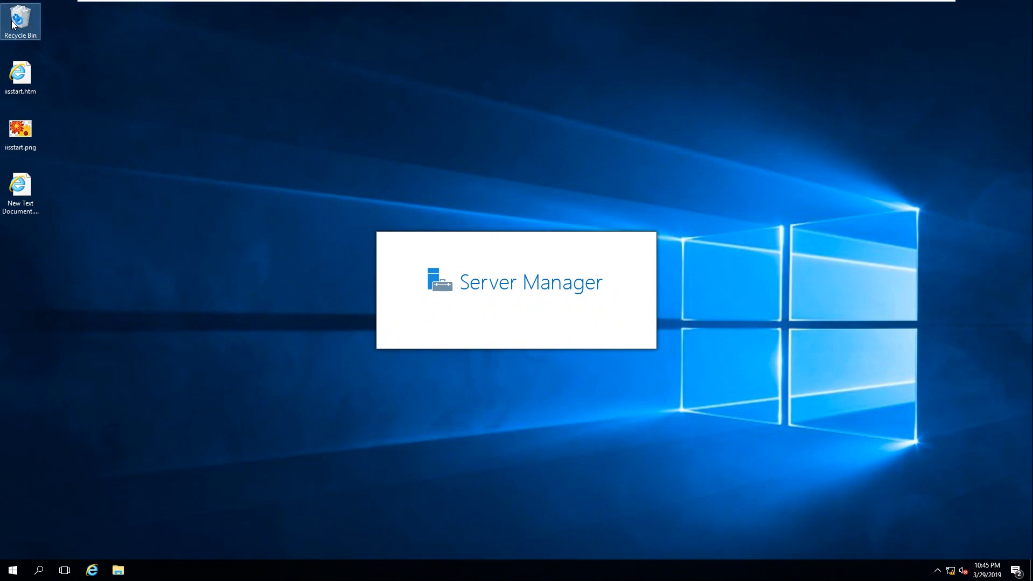
right_click(13, 24)
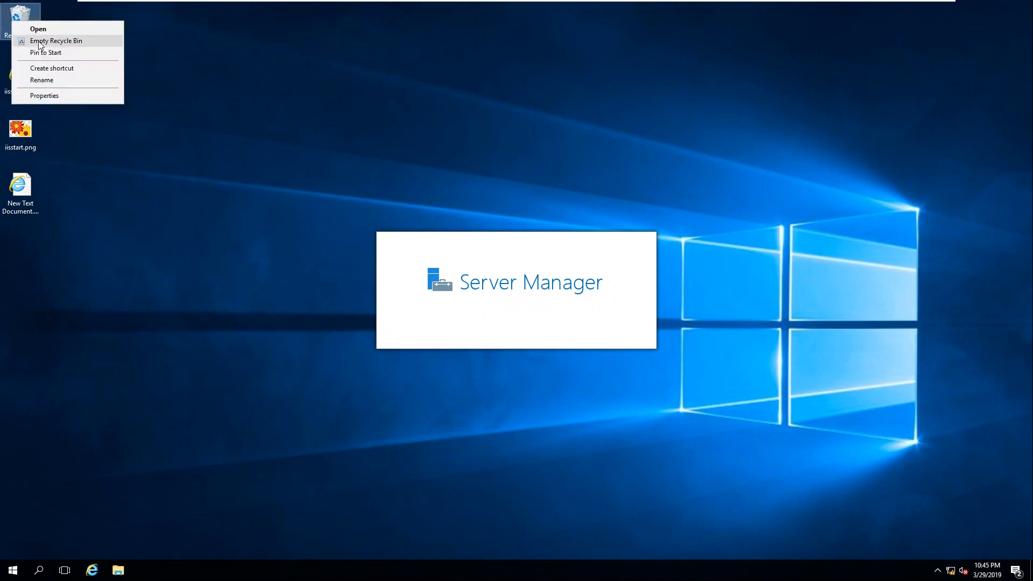
left_click(40, 48)
left_click(544, 325)
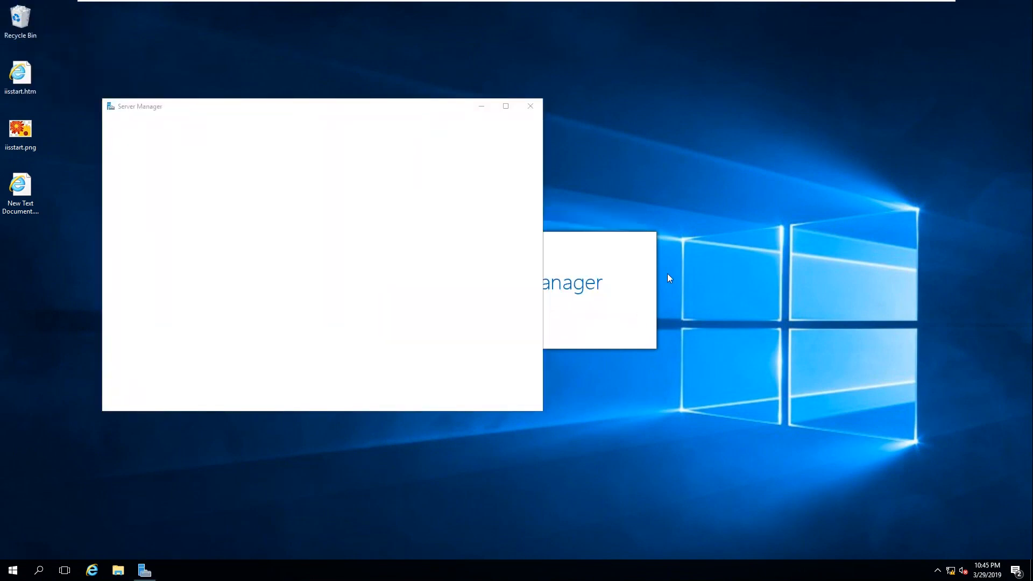
right_click(595, 108)
left_click(623, 140)
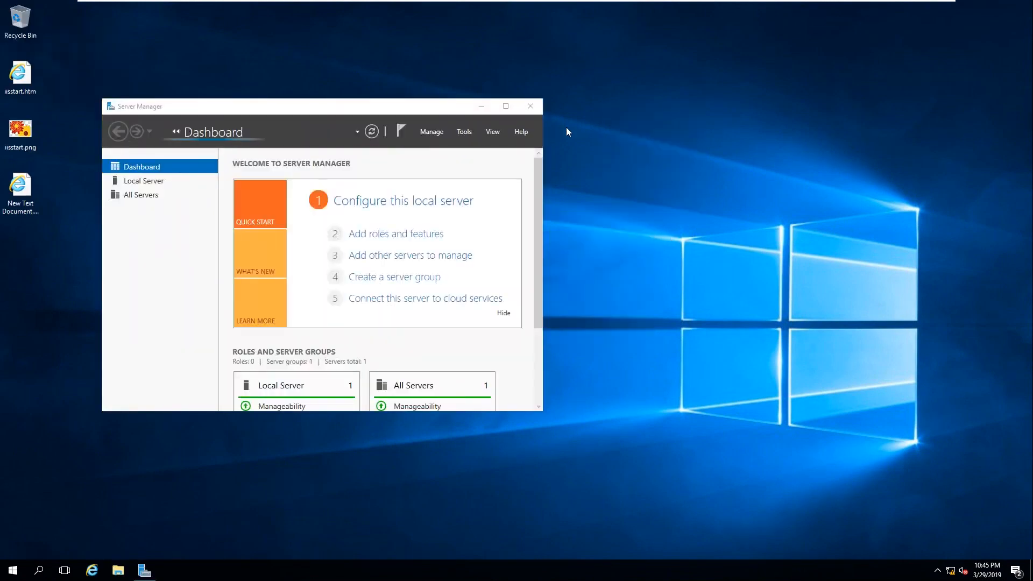
left_click(531, 106)
Switch to SVR01 and sign in with the administrator password
mouse_move(540, 4)
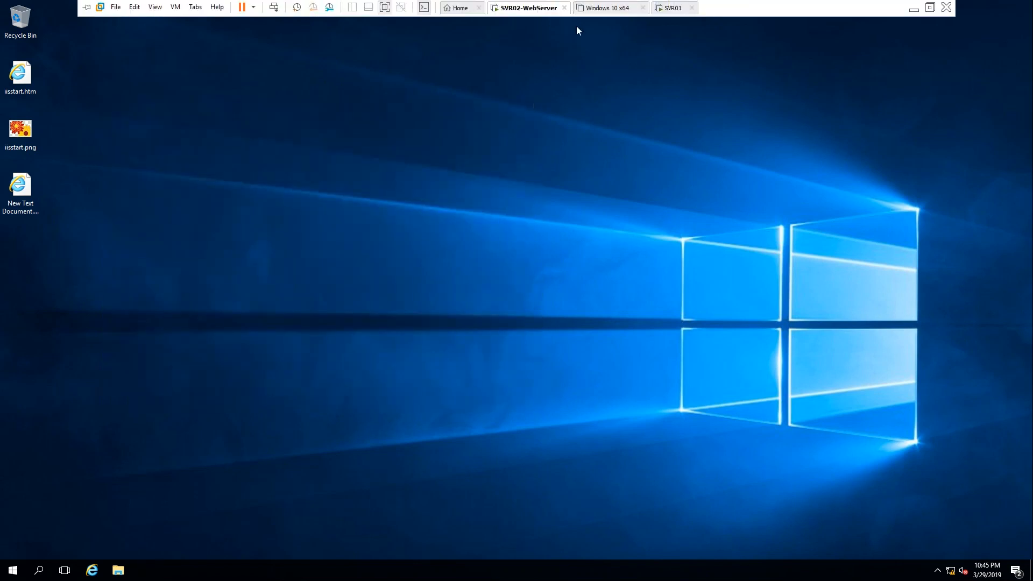
left_click(667, 4)
mouse_move(671, 1)
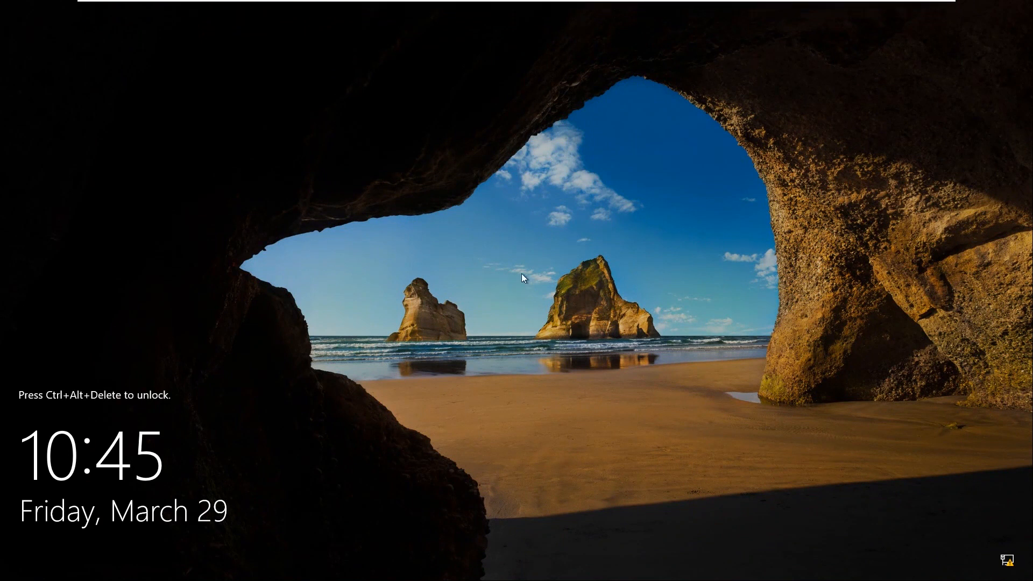
key("ctrl+alt+Insert")
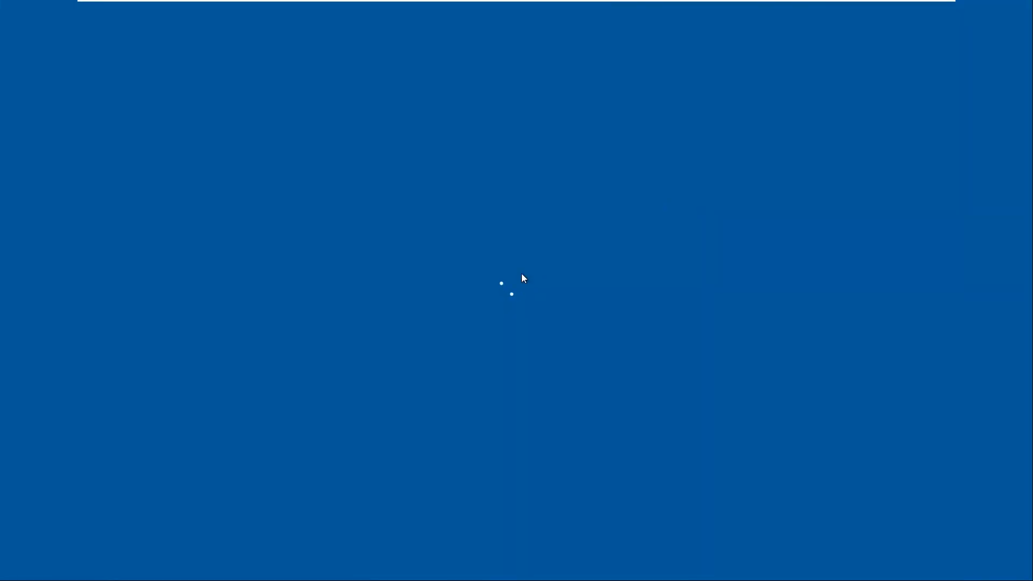
type("P")
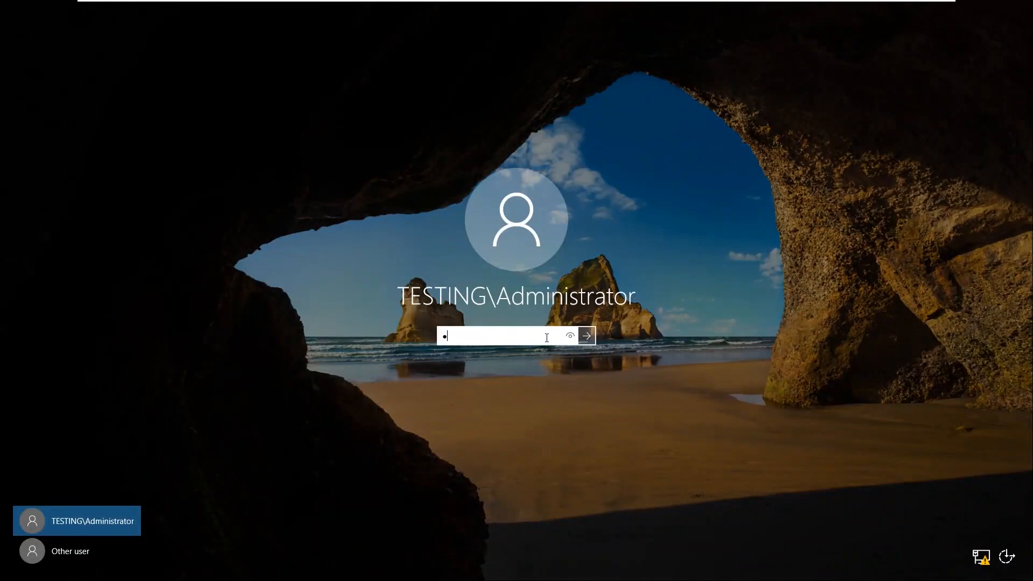
type("@ssw0")
key("Return")
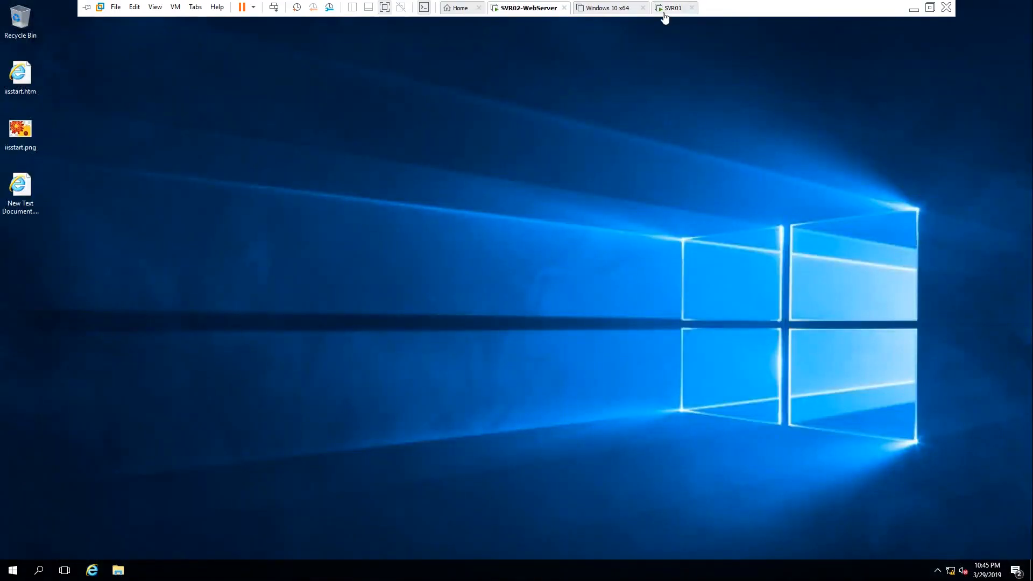
Power on the Windows 10 x64 machine, continuing past the missing-device prompt
left_click(668, 8)
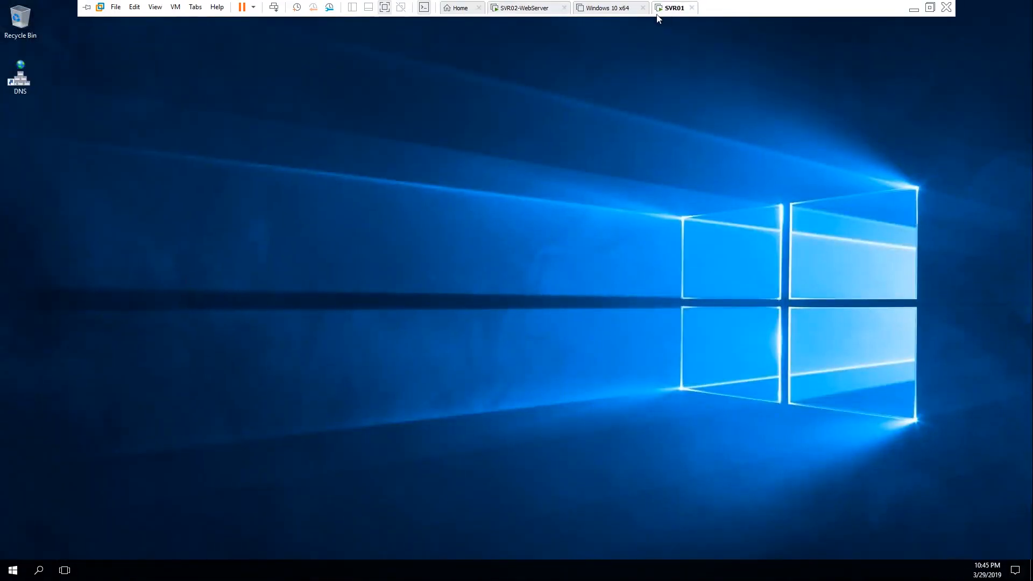
left_click(608, 9)
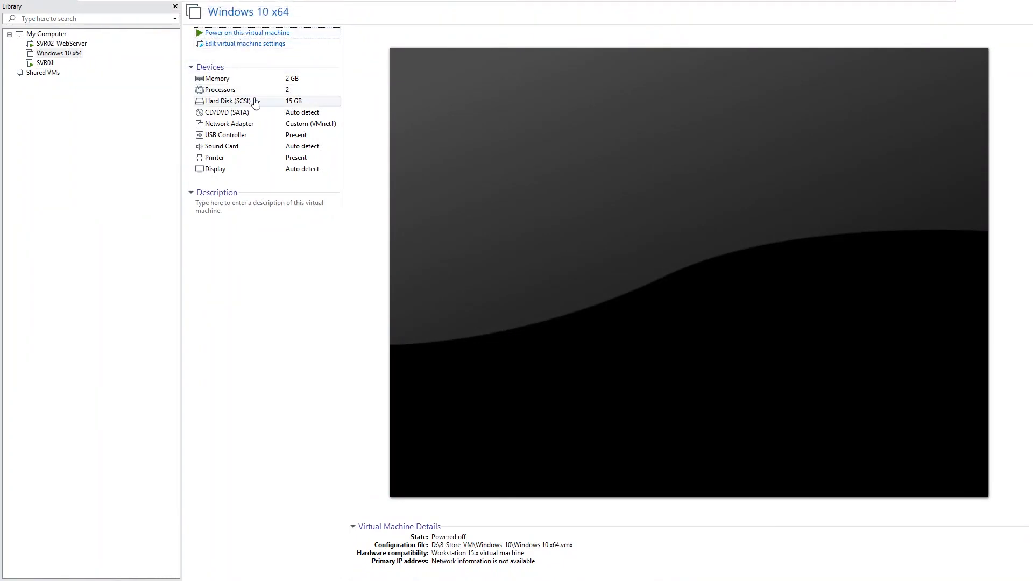
key("ctrl+b")
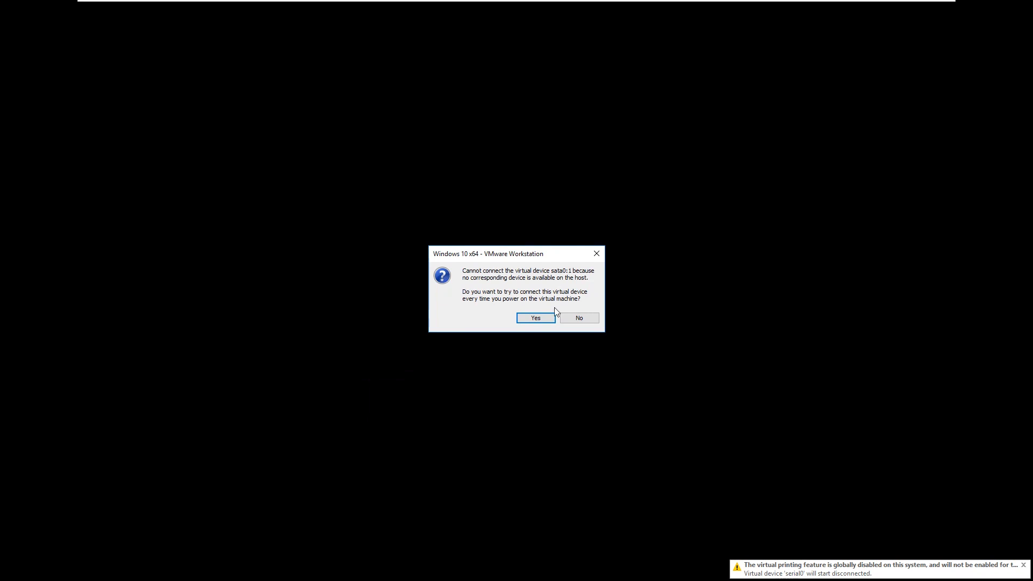
left_click(551, 317)
Return to SVR01 and close its Server Manager window
left_click(675, 7)
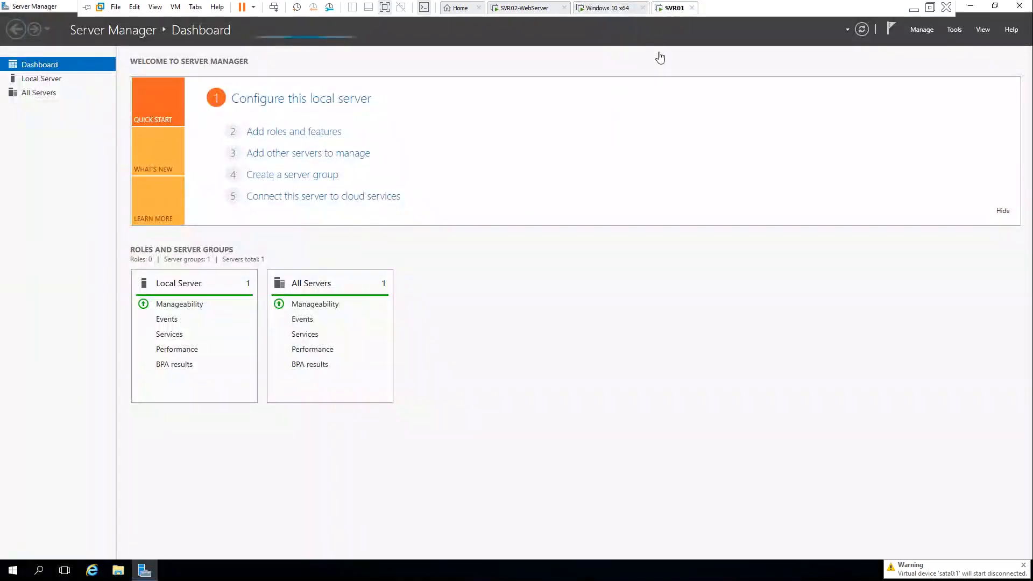
left_click(1021, 11)
mouse_move(648, 5)
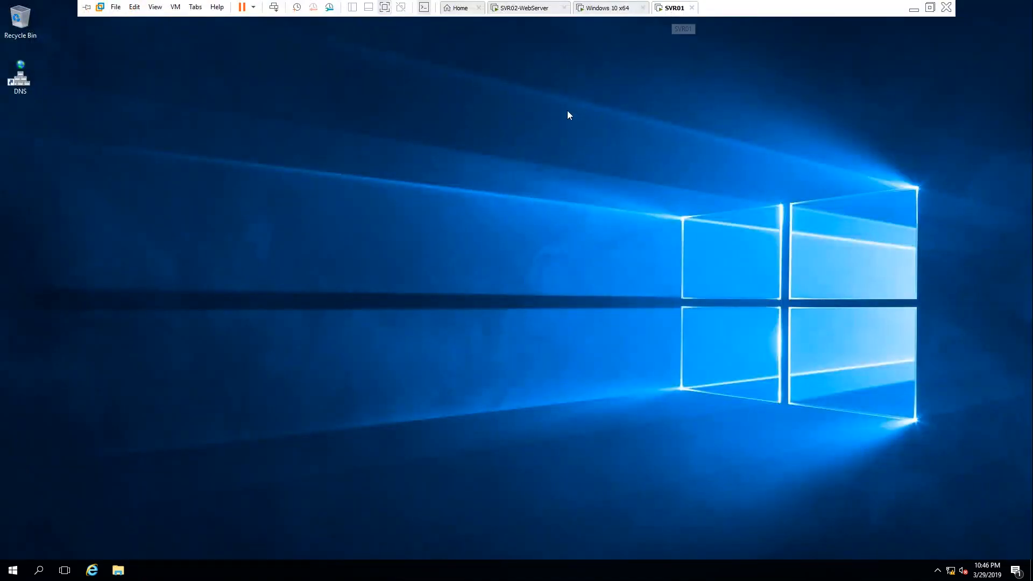
Expand Forward Lookup Zones and list testing.local's host records svr01 and Use01
right_click(442, 94)
right_click(307, 88)
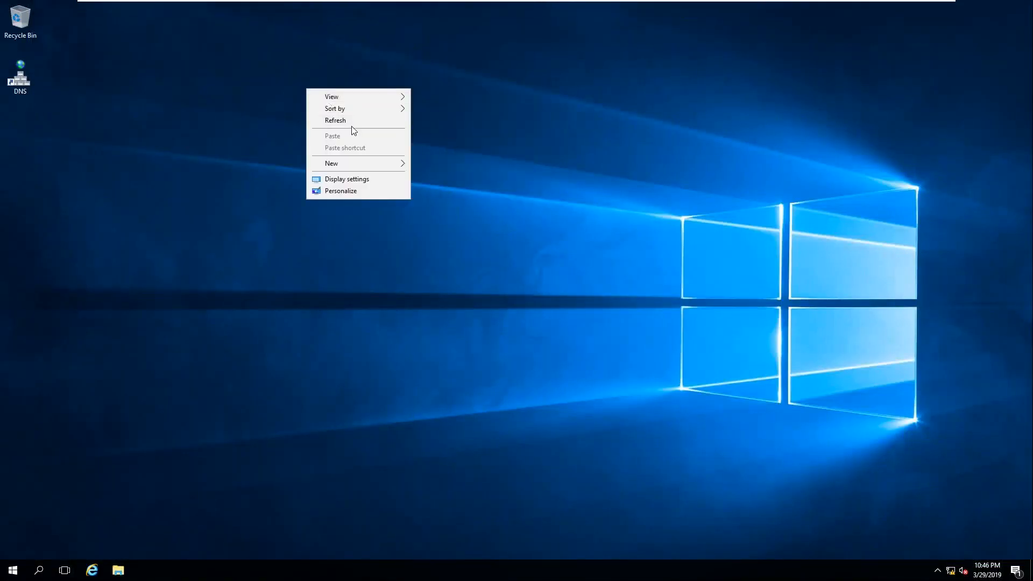
left_click(507, 172)
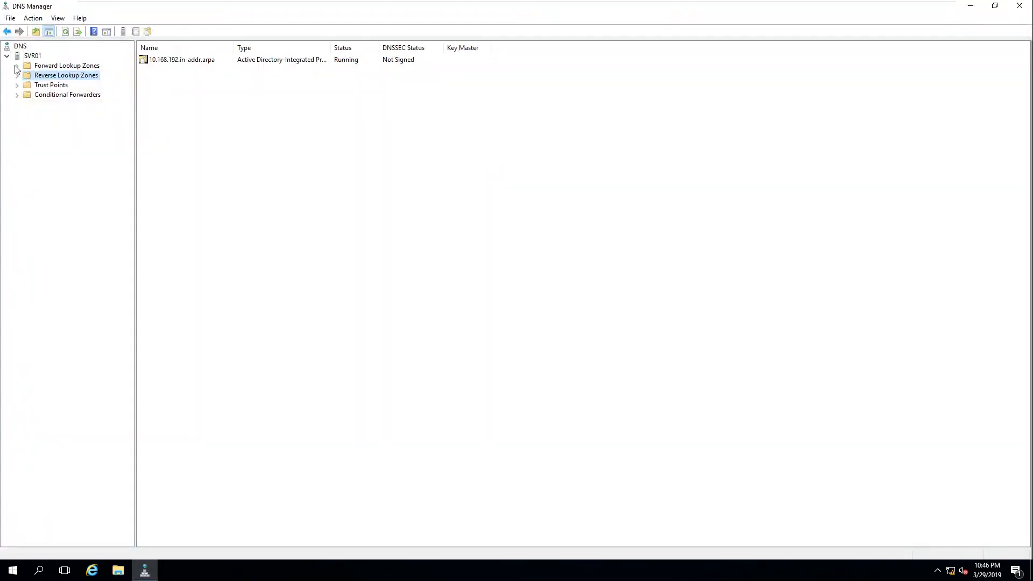
left_click(17, 67)
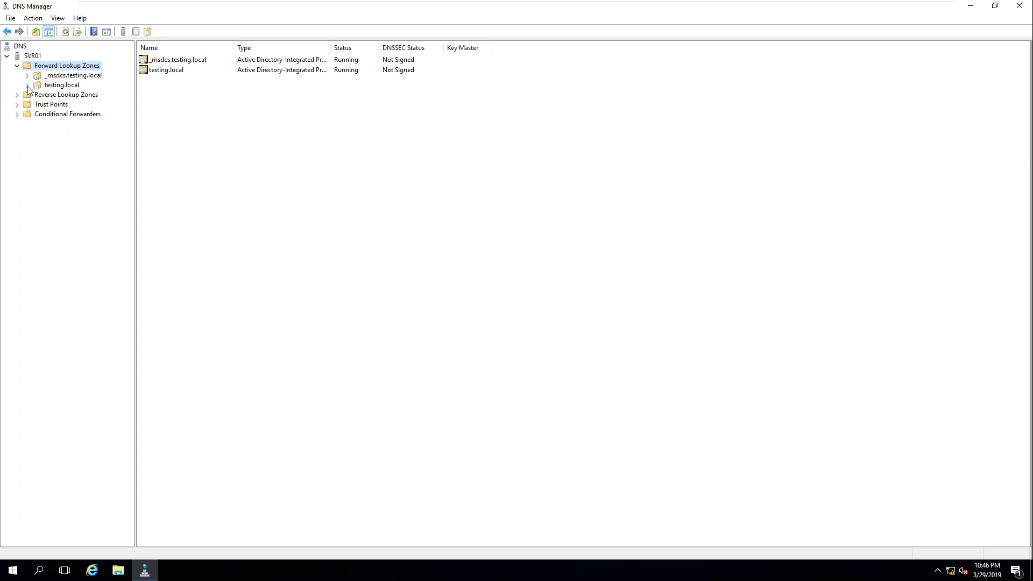
double_click(32, 86)
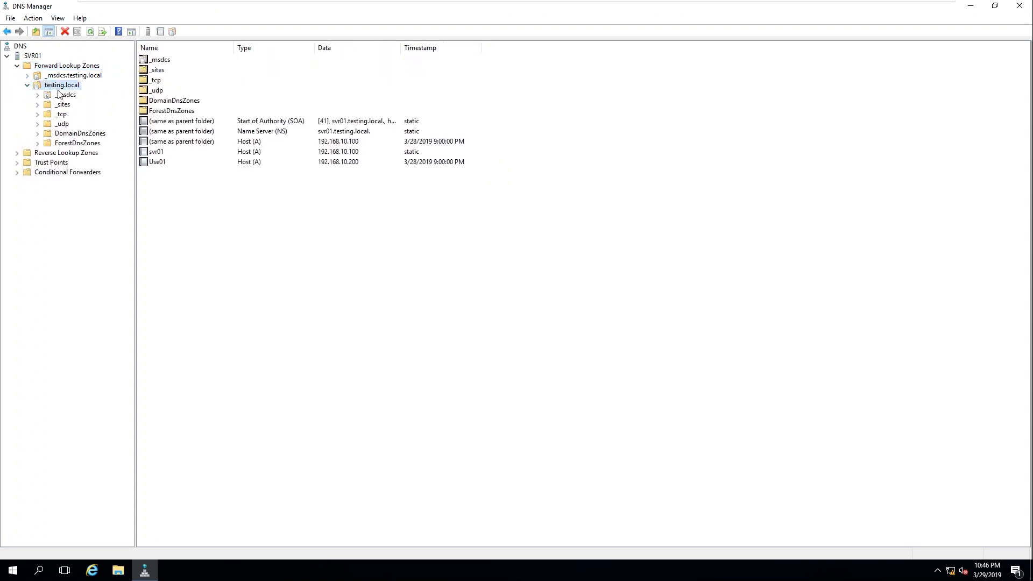
left_click(28, 86)
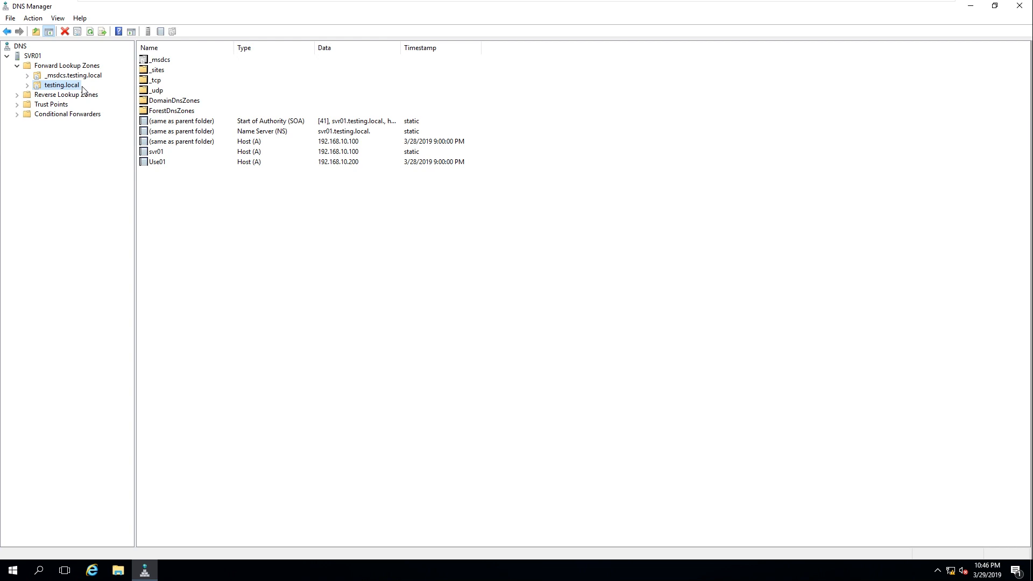
On SVR02-WebServer, launch Command Prompt from a Start search for cmd
mouse_move(408, 3)
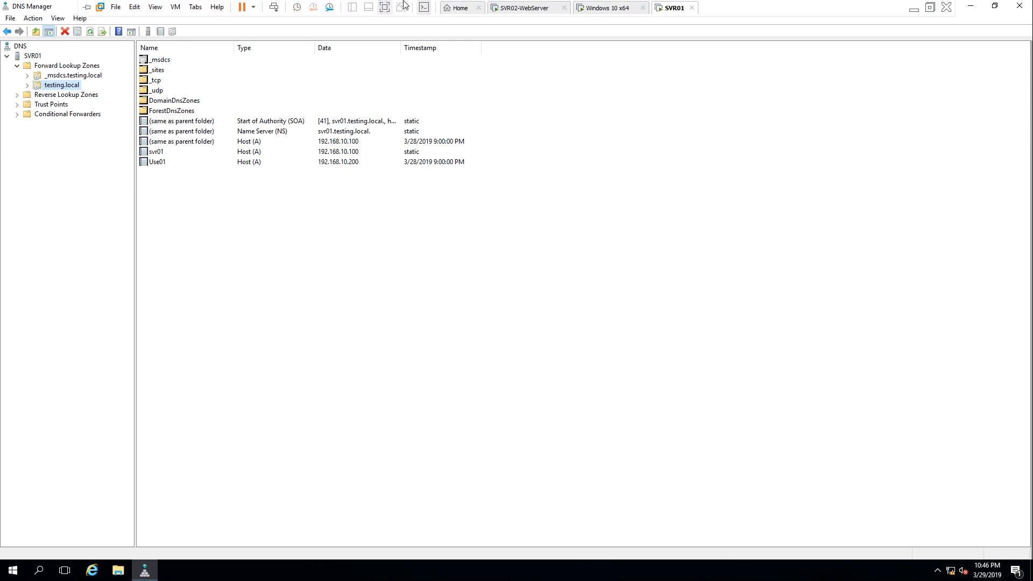
left_click(522, 12)
right_click(349, 106)
left_click(283, 231)
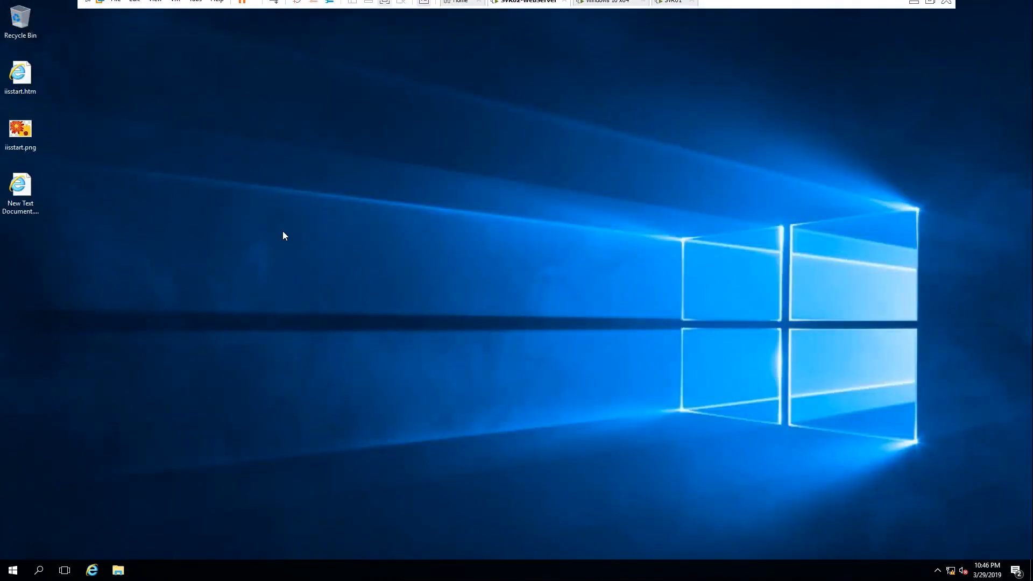
left_click(14, 573)
left_click(16, 576)
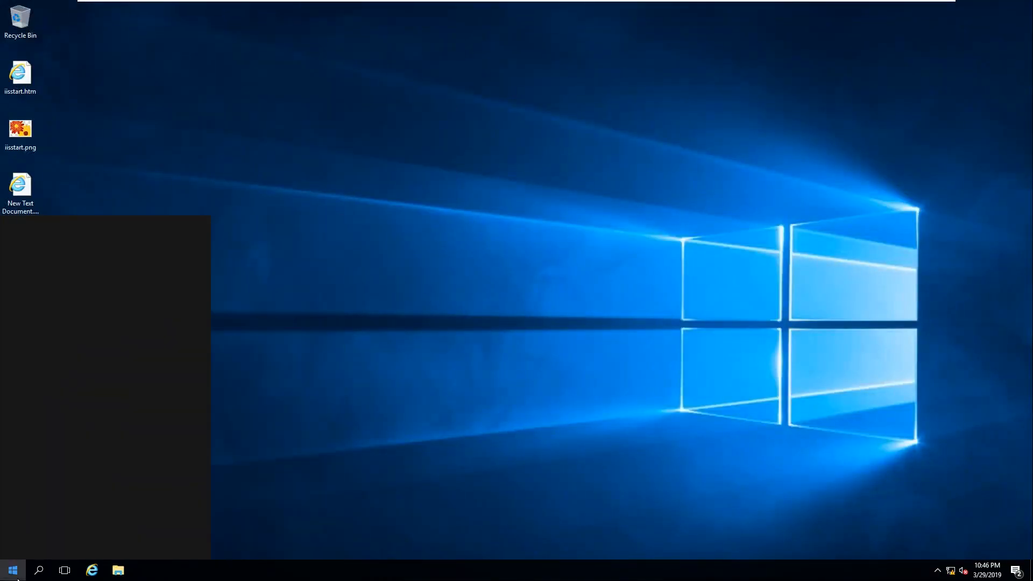
type("cmd")
key("Return")
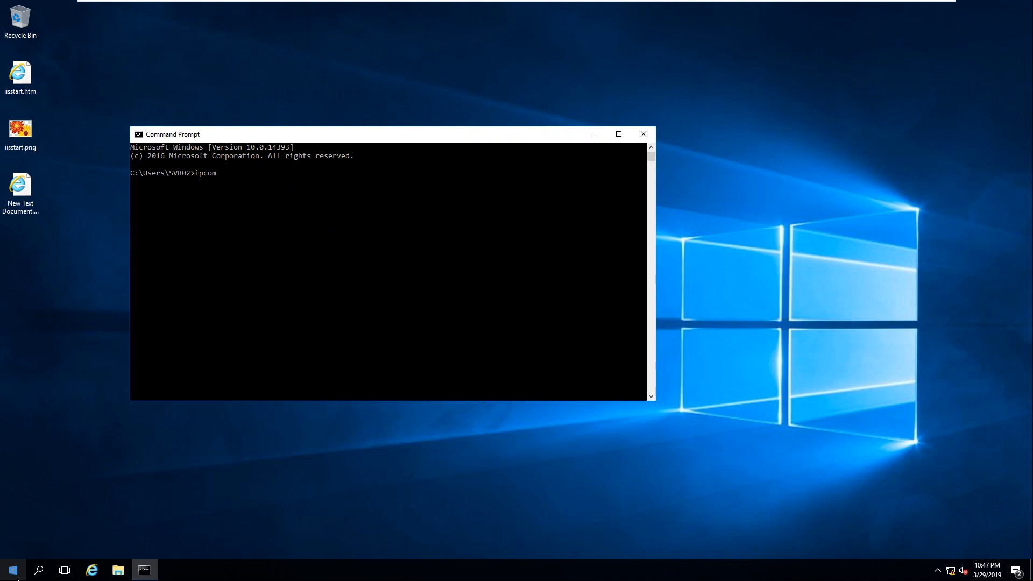
Run ipconfig on SVR02 and highlight its IPv4 address 192.168.10.101
key("BackSpace")
key("BackSpace")
key("BackSpace")
key("BackSpace")
key("Return")
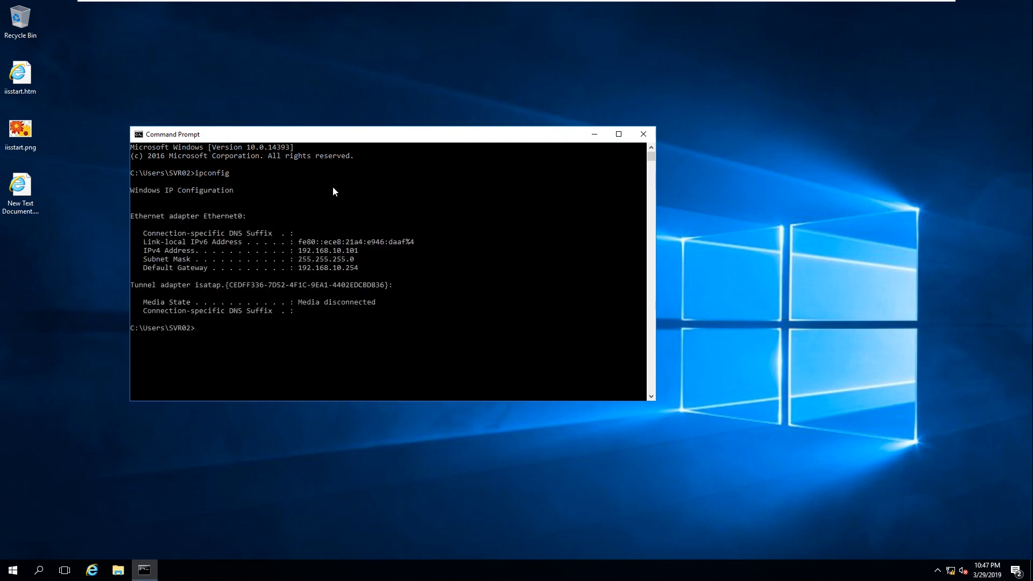
left_click_drag(385, 142, 473, 103)
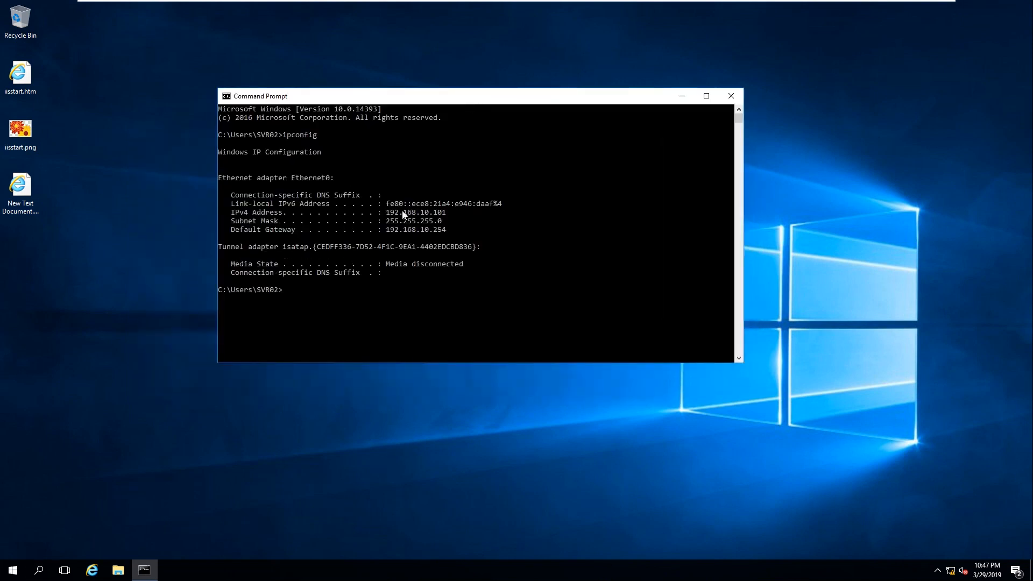
left_click_drag(385, 214, 433, 216)
left_click(440, 213)
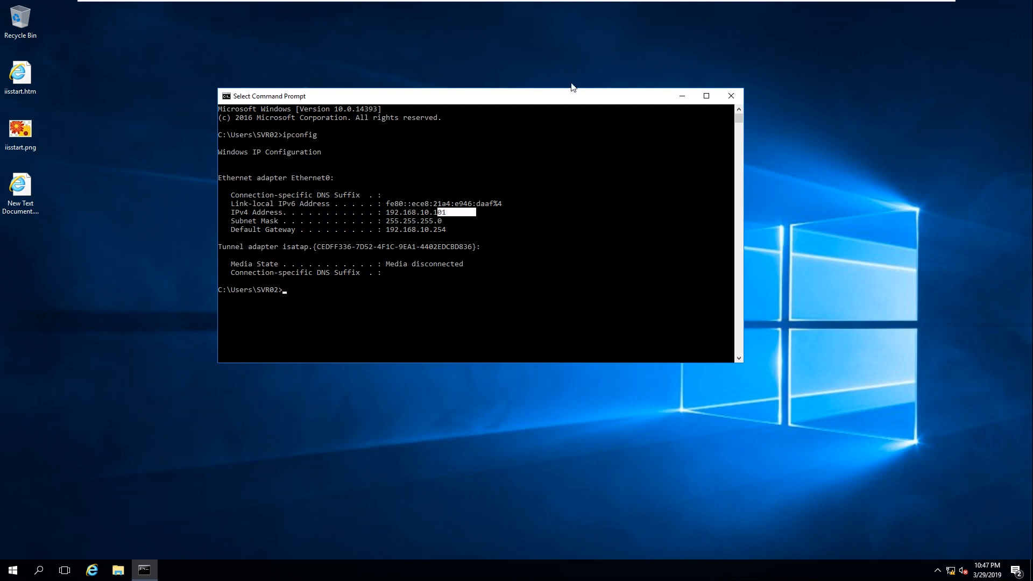
On SVR01, open cmd through the Run prompt and run ipconfig
mouse_move(714, 10)
left_click(673, 9)
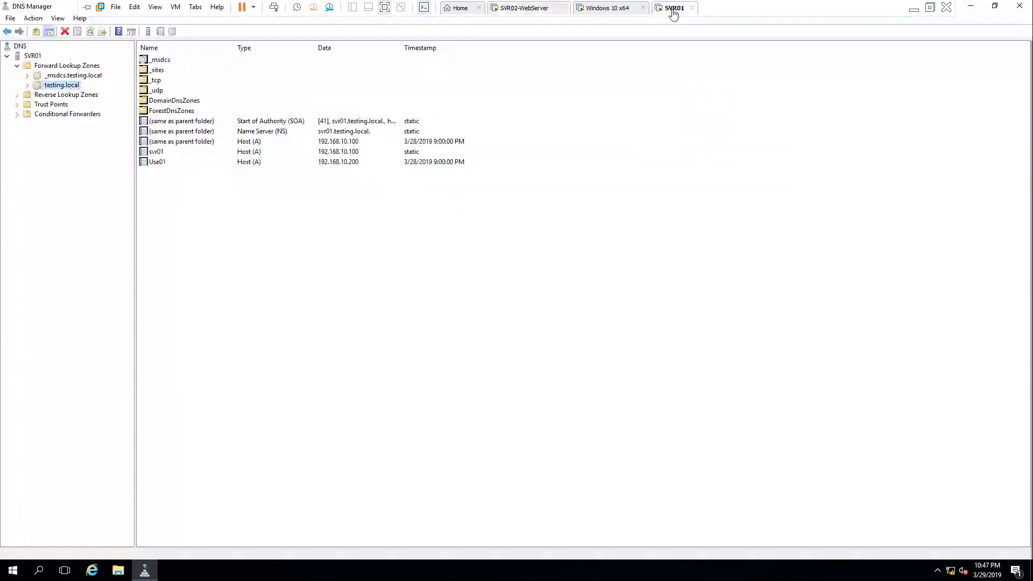
left_click(969, 5)
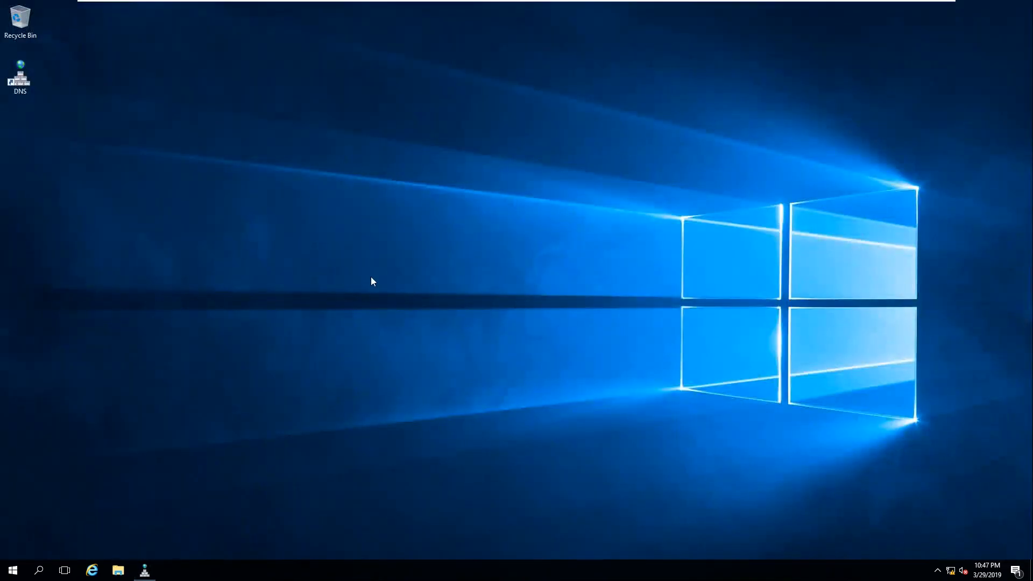
key("super+r")
type("cmd")
key("Return")
type("ip")
type("coig")
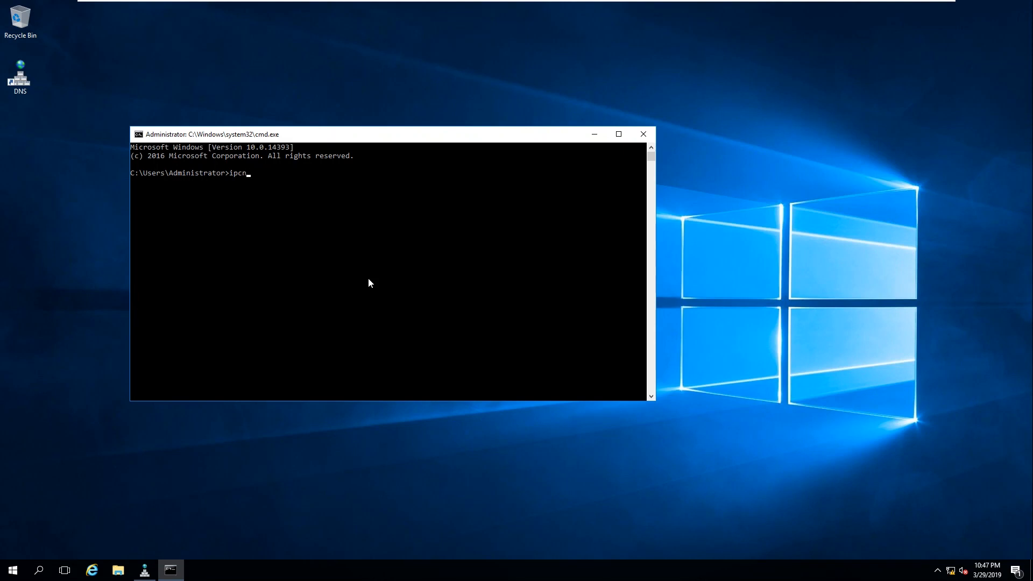
key("BackSpace")
key("BackSpace")
key("BackSpace")
key("BackSpace")
type("onfig")
key("Return")
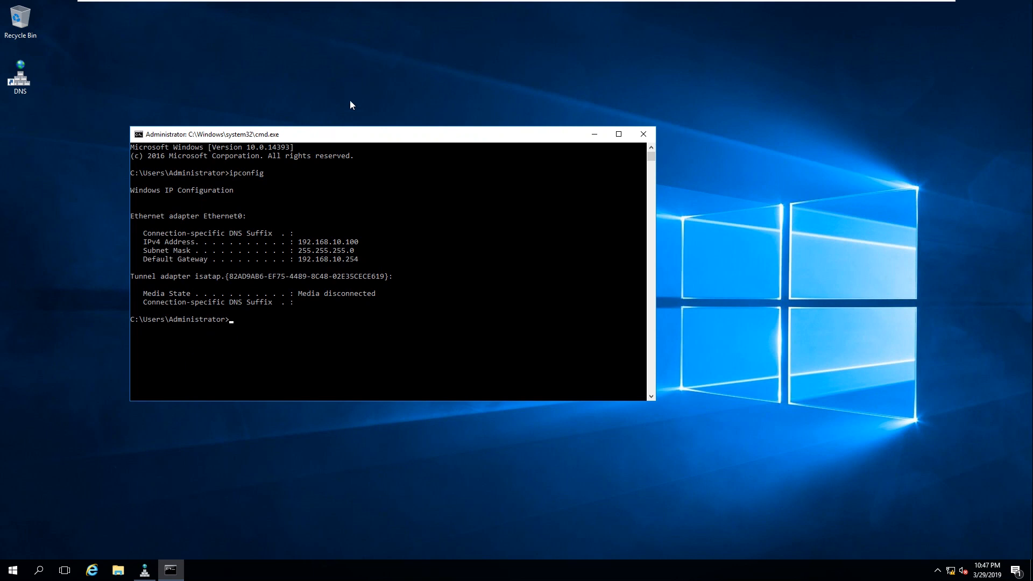
Highlight SVR01's IPv4 address 192.168.10.100 in the ipconfig output
left_click_drag(383, 134, 462, 100)
left_click(397, 208)
left_click_drag(411, 208, 433, 208)
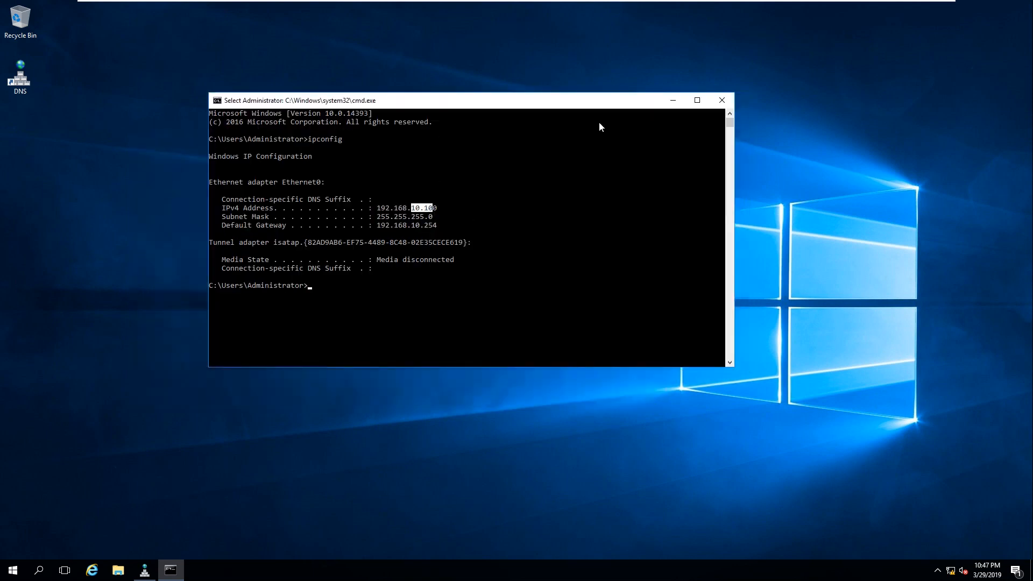
left_click(536, 184)
left_click(506, 276)
Glance back at SVR02, then close SVR01's console and restore DNS Manager
mouse_move(776, 2)
left_click(526, 10)
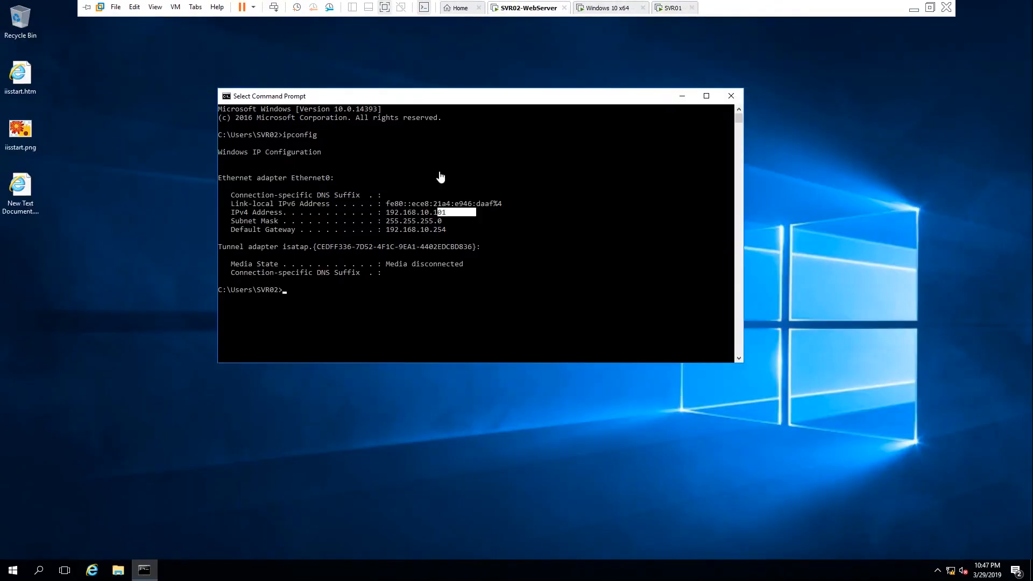
left_click(436, 223)
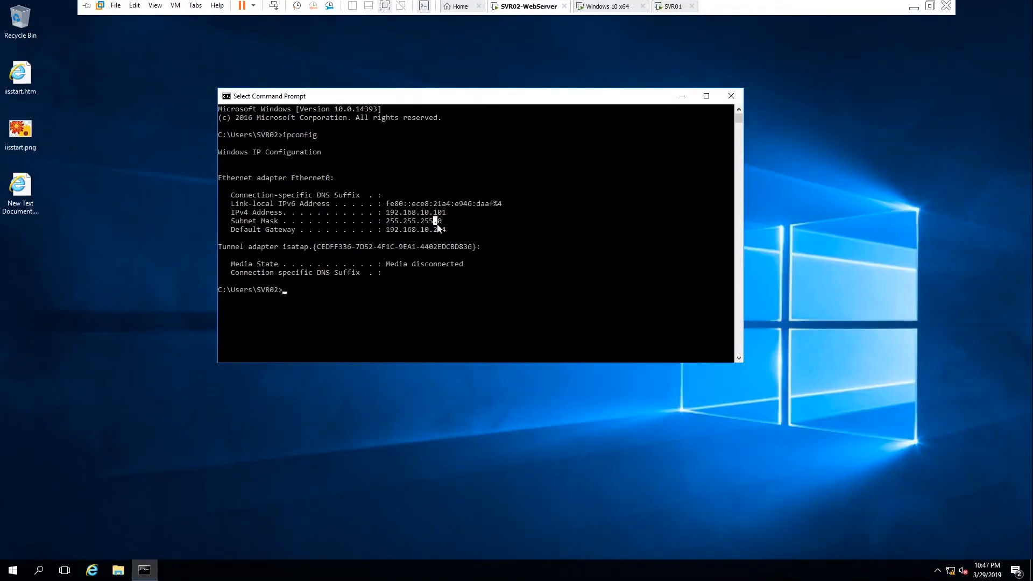
left_click(667, 7)
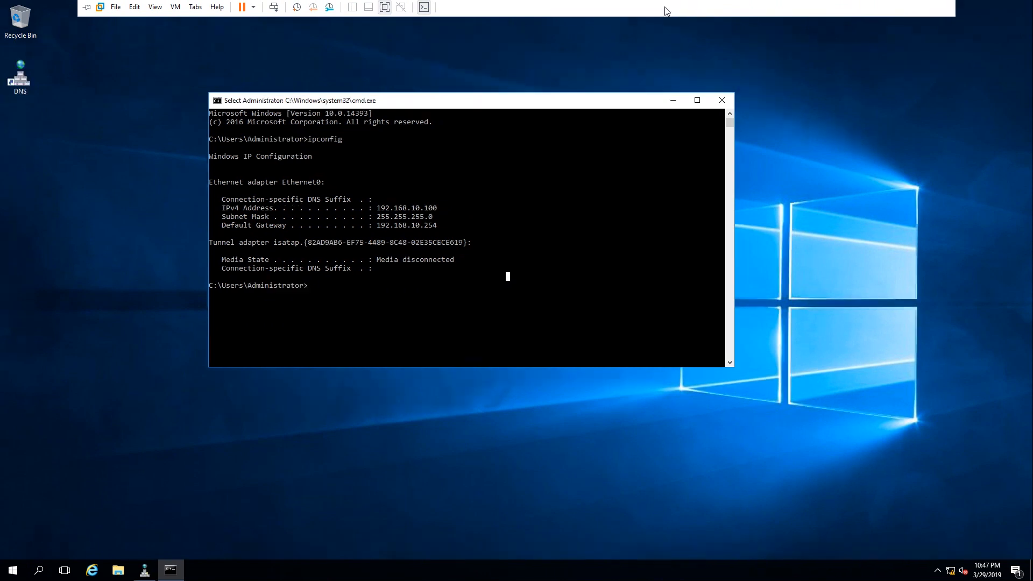
left_click(722, 100)
right_click(230, 115)
left_click(257, 148)
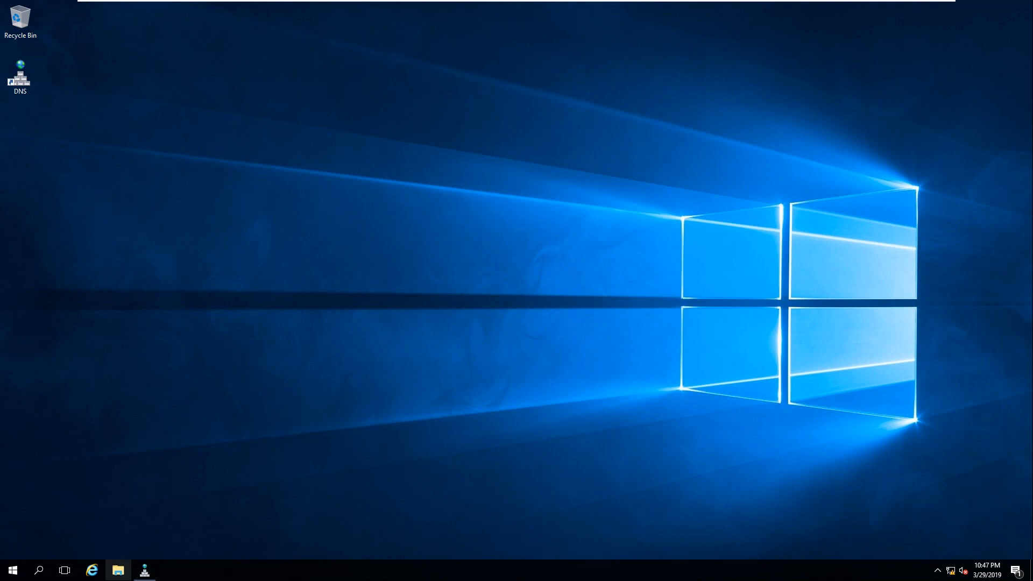
left_click(144, 570)
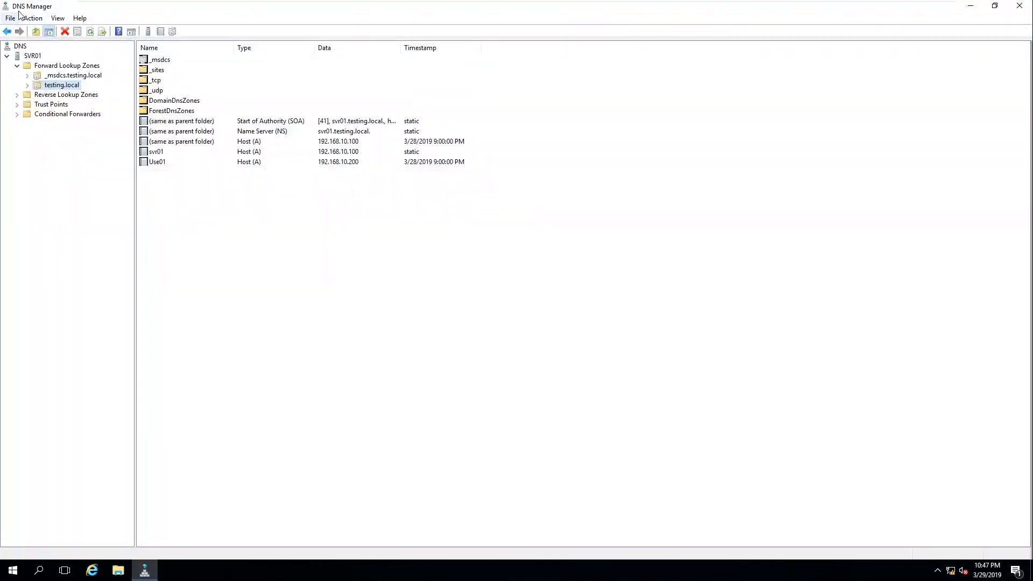
Create primary zone testing.com stored in AD, with default replication and secure-only updates
right_click(59, 65)
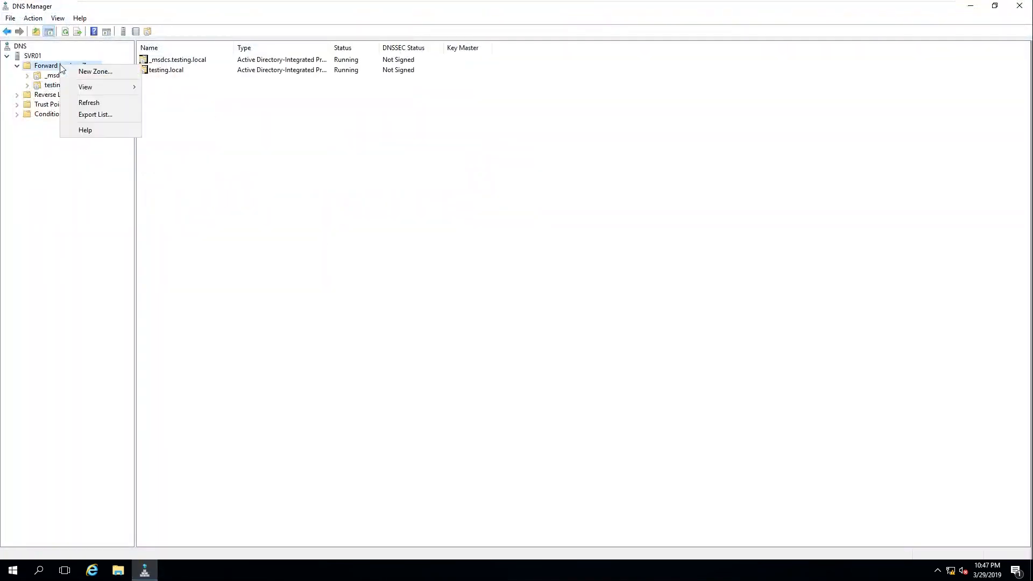
left_click(98, 72)
left_click(203, 203)
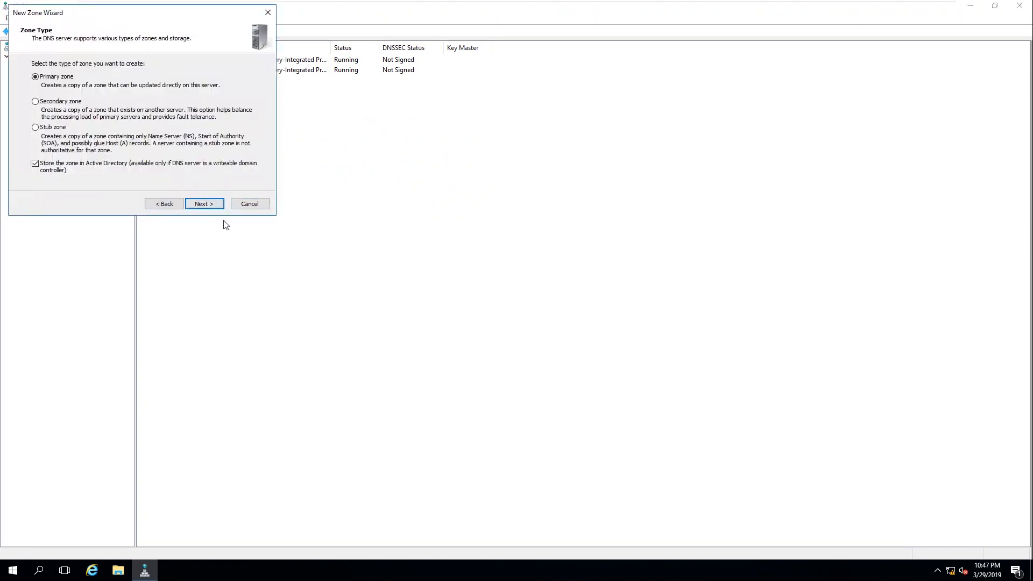
left_click(193, 205)
left_click(192, 204)
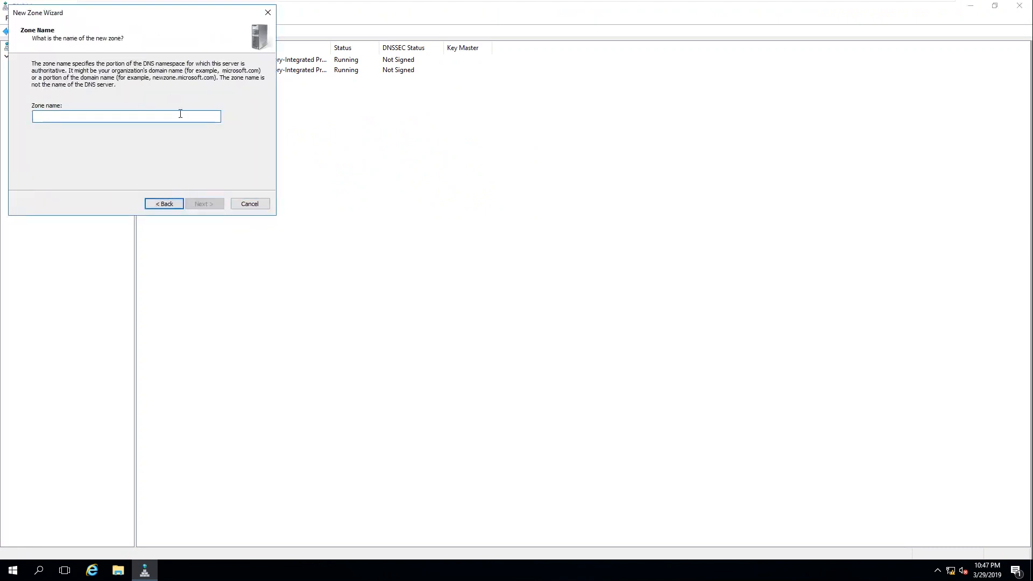
type("www.")
key("BackSpace")
type("testi")
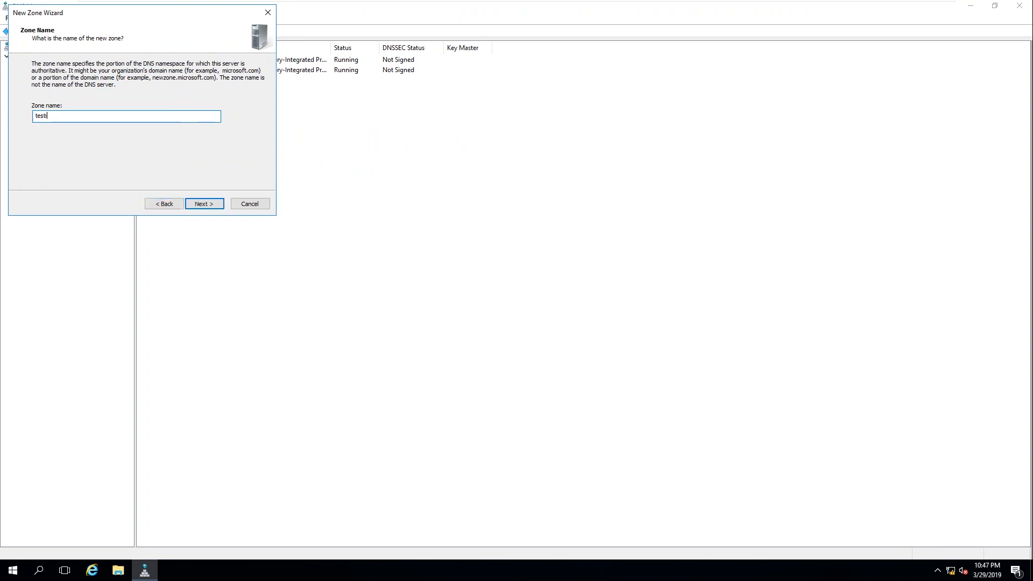
type("ng.co")
double_click(42, 116)
left_click(221, 207)
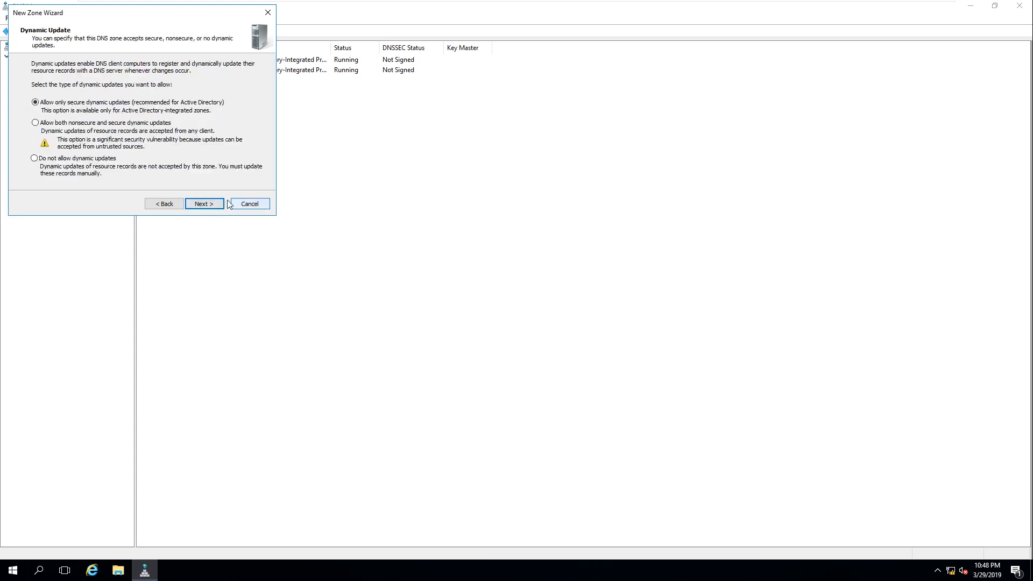
key("Return")
key("Return")
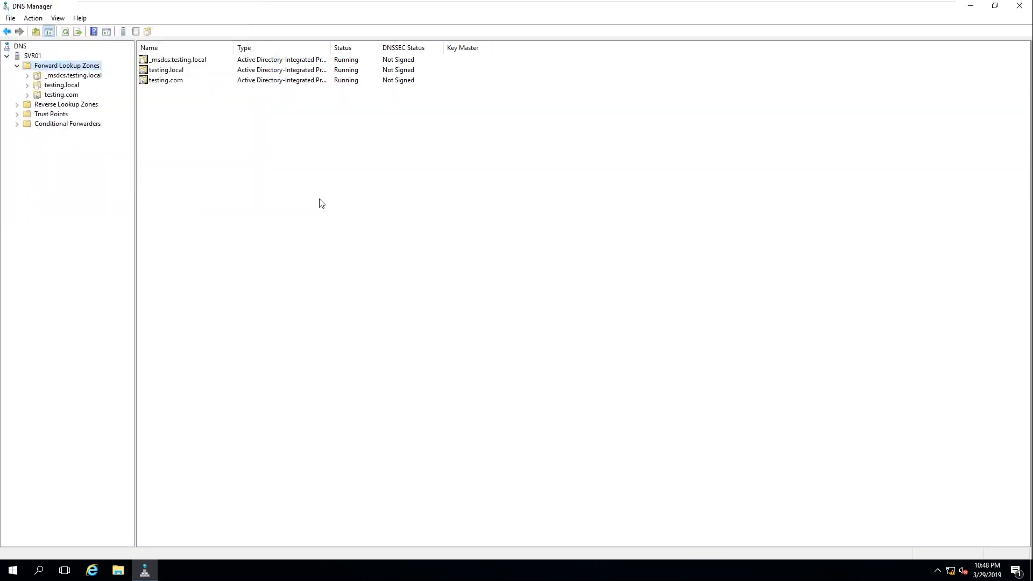
Inspect testing.com's SOA and NS records, then open the 10.168.192.in-addr.arpa reverse zone
left_click(68, 95)
left_click_drag(507, 137, 192, 71)
left_click(269, 135)
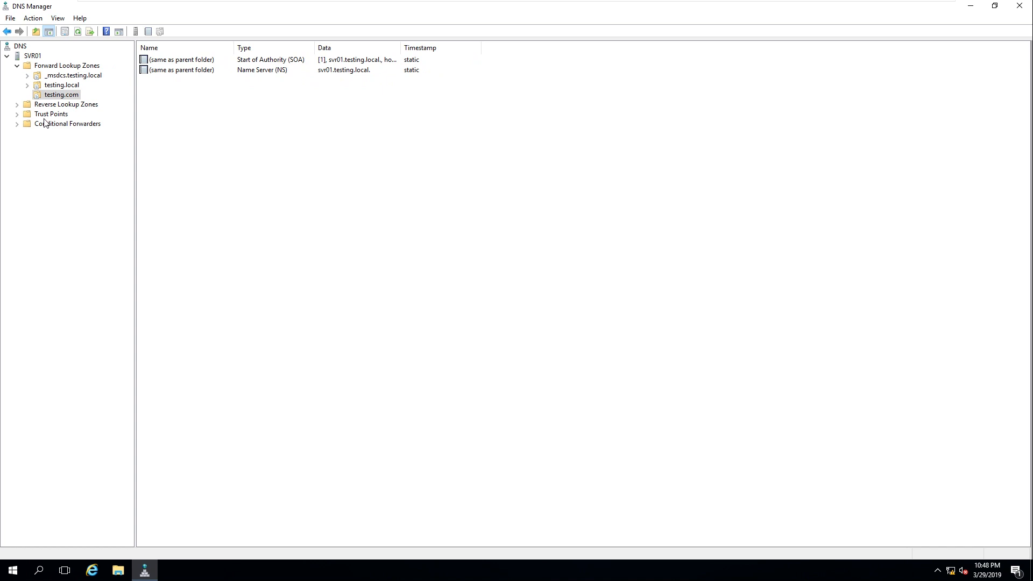
left_click(18, 104)
left_click(68, 115)
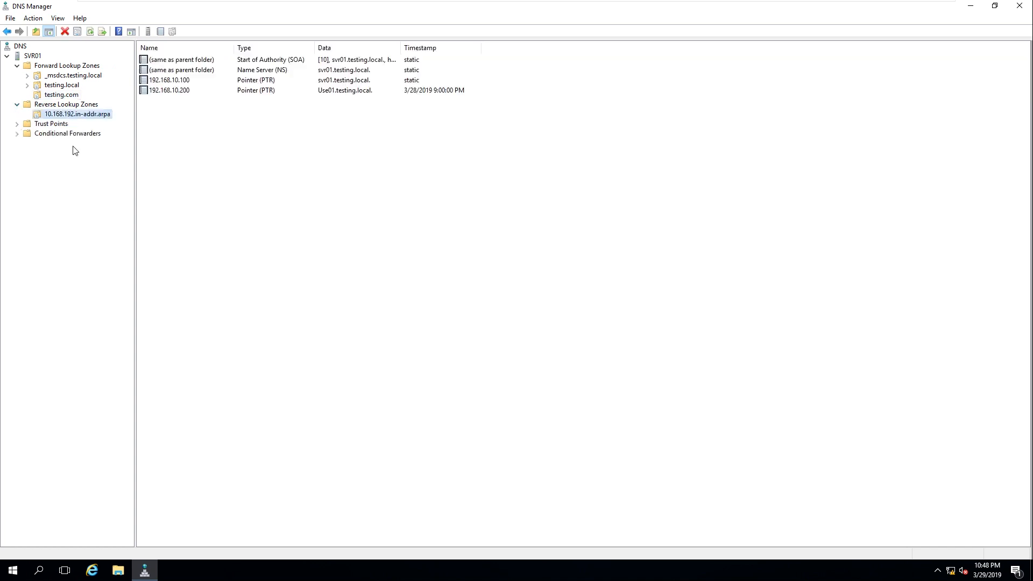
Review the 192.168.10.100 and 192.168.10.200 pointer records, then return to testing.com
left_click_drag(502, 151, 179, 86)
left_click(205, 100)
left_click(188, 84)
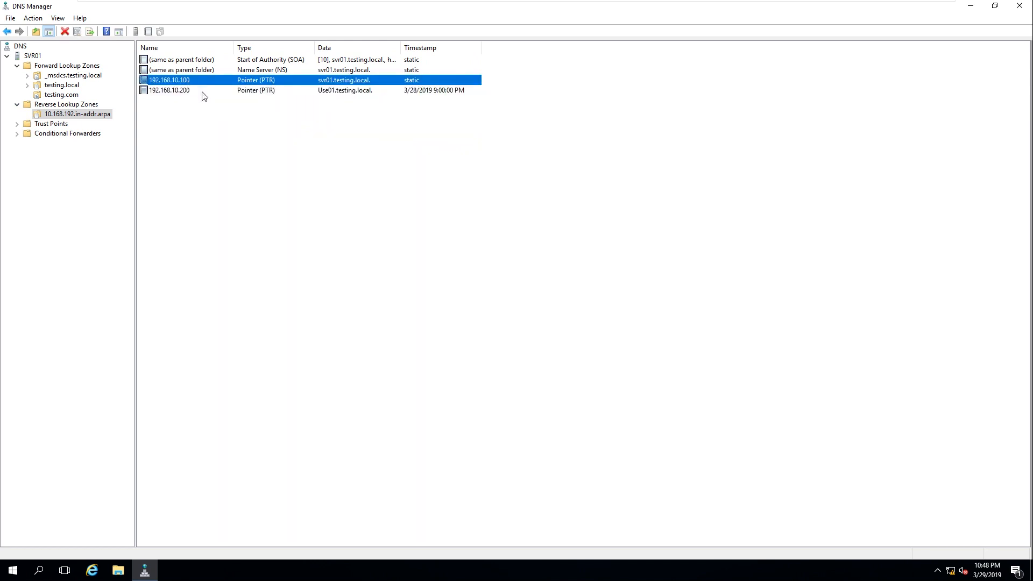
left_click(204, 92)
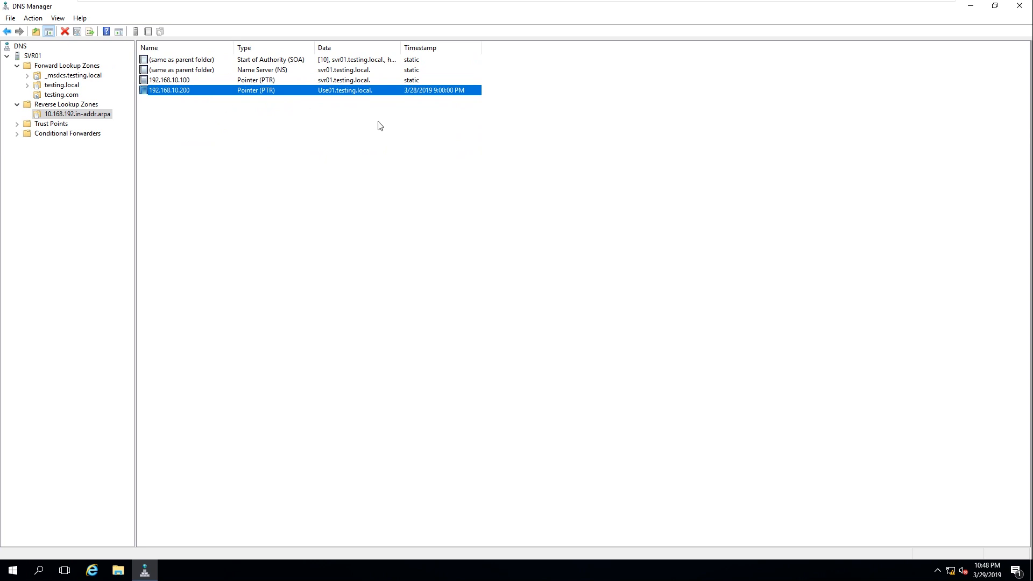
left_click(398, 124)
left_click_drag(445, 157, 156, 85)
left_click(316, 237)
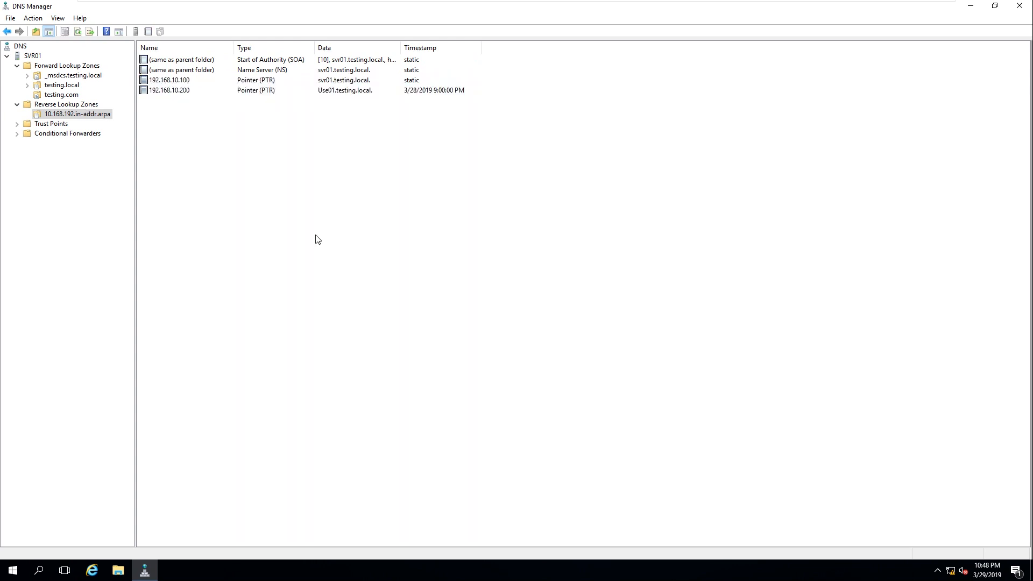
left_click_drag(312, 161, 156, 87)
left_click(270, 221)
left_click(64, 95)
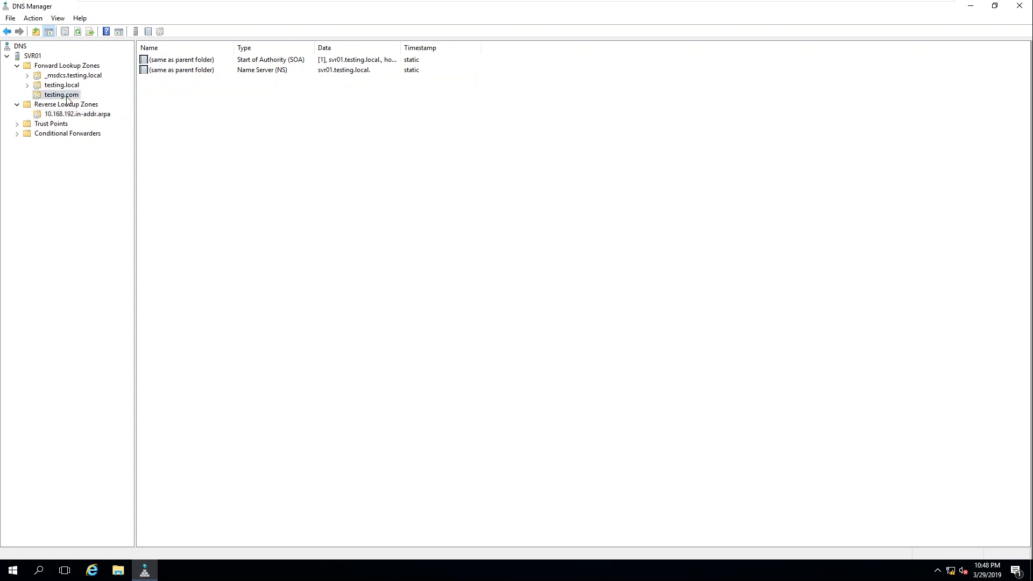
Begin a www host record in testing.com with IP 192.168.10.101, then check SVR02's address
right_click(207, 114)
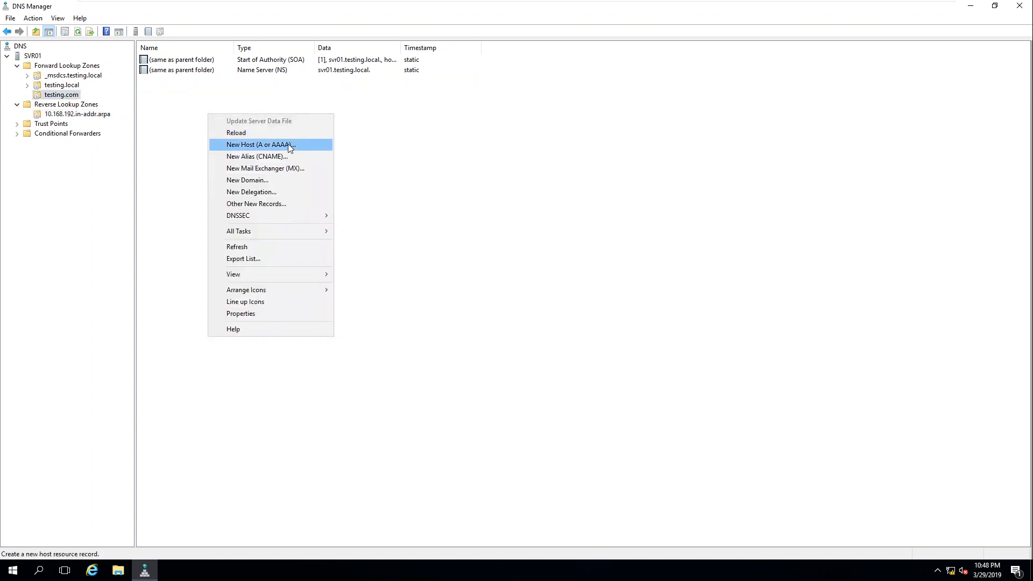
left_click(262, 144)
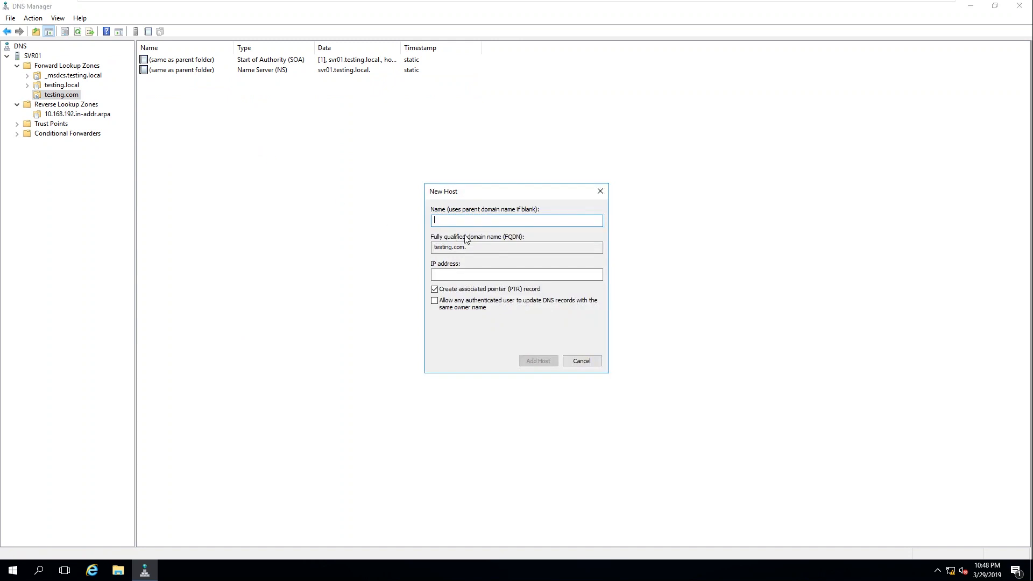
type("www.")
key("BackSpace")
left_click(490, 273)
type("1")
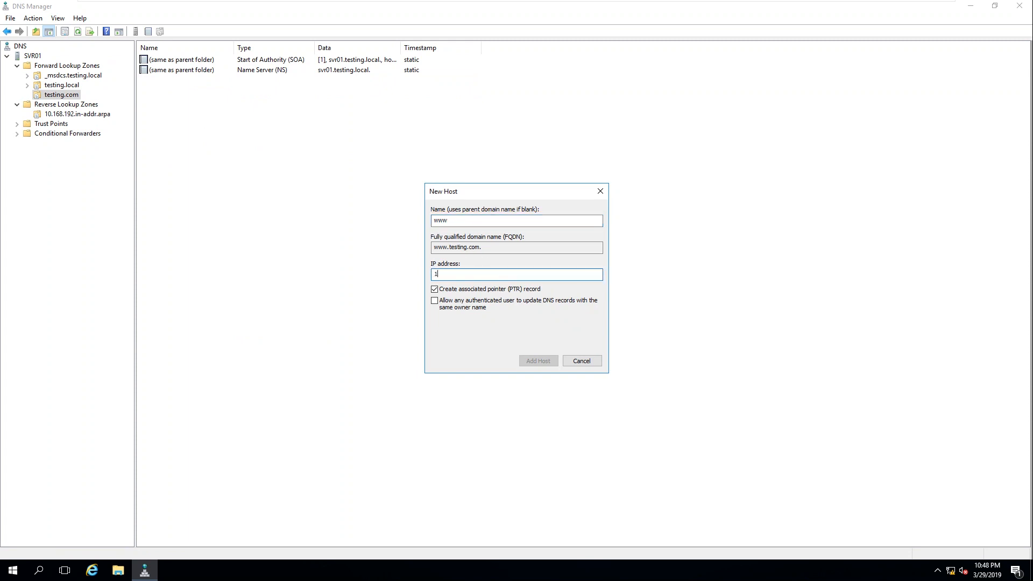
type("92.168.10.101")
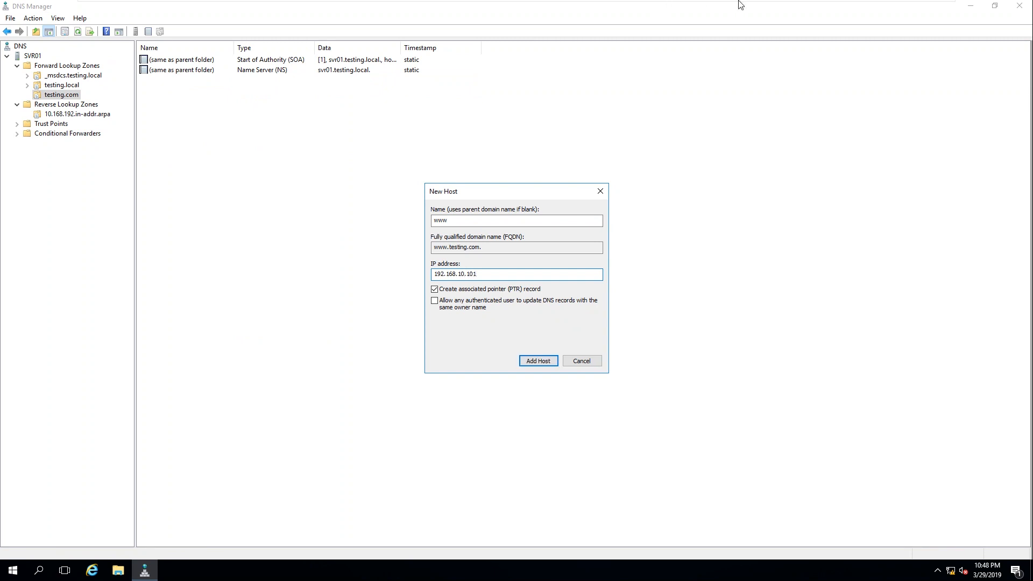
mouse_move(672, 7)
left_click(529, 12)
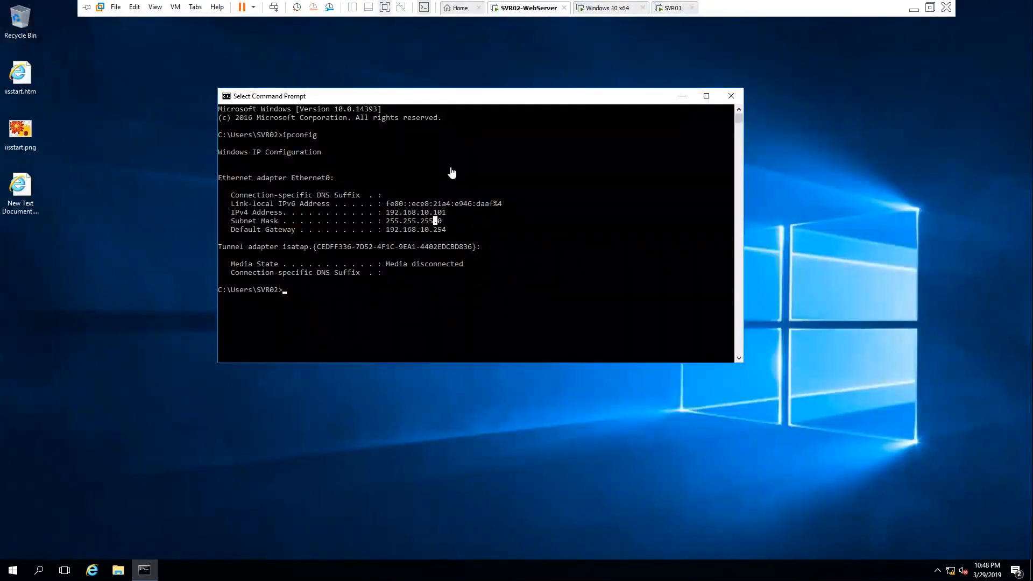
Confirm SVR02 is 192.168.10.101 and SVR01 is 192.168.10.100 via ipconfig, then close the prompt
left_click_drag(387, 213, 450, 216)
mouse_move(807, 4)
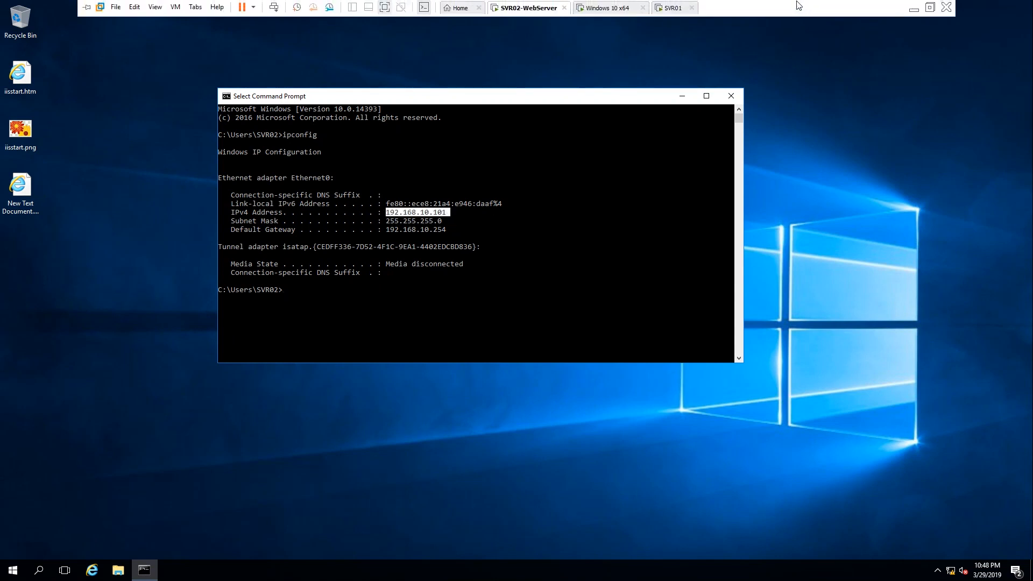
left_click(673, 11)
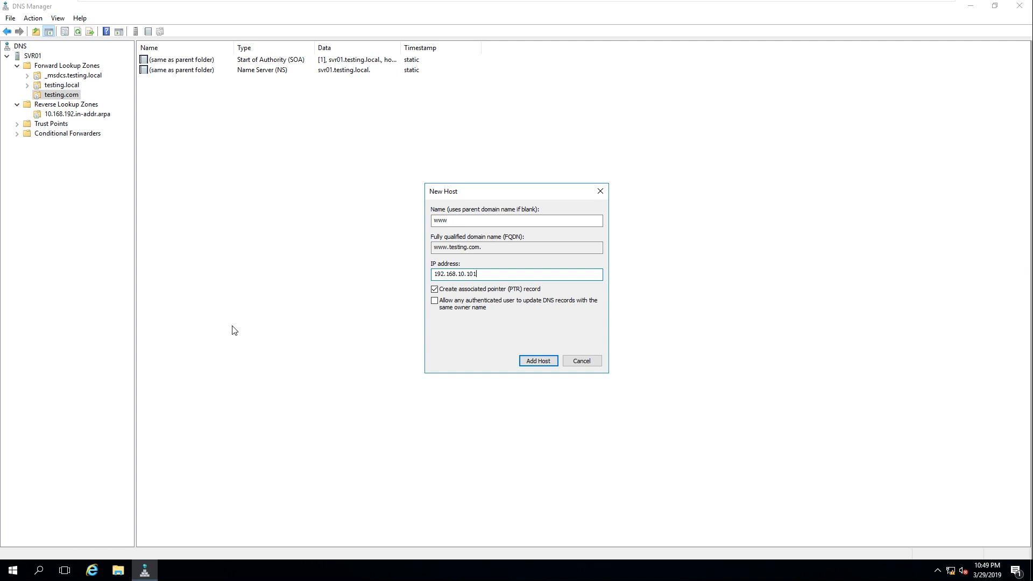
double_click(469, 276)
left_click(9, 575)
type("cmd")
key("Return")
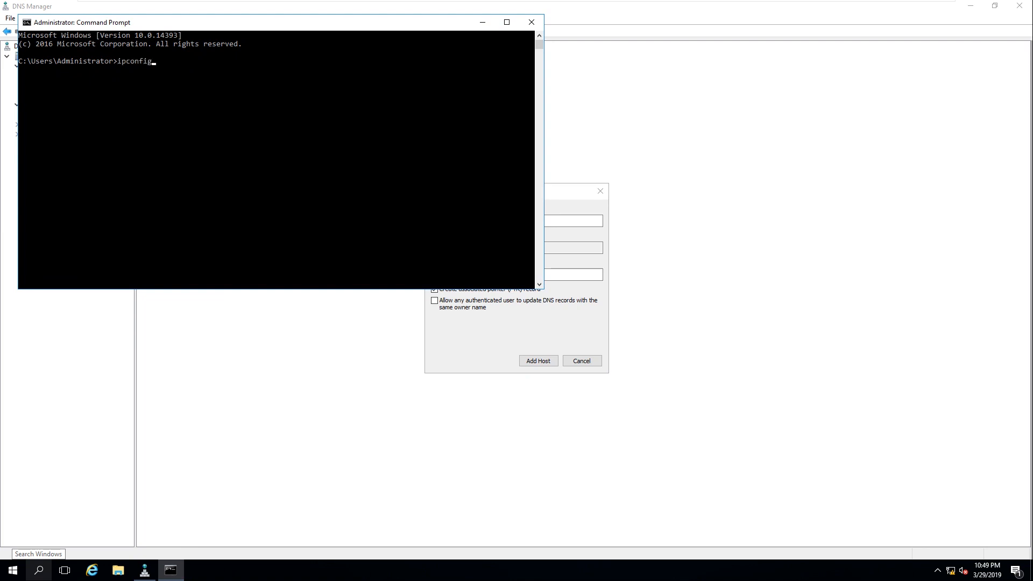
type("ipconfig")
key("Return")
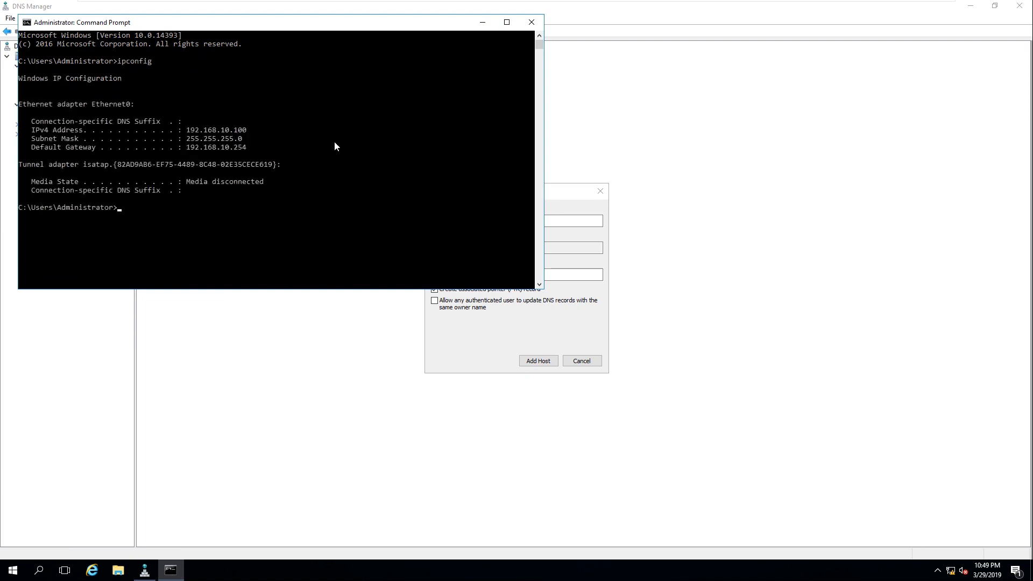
left_click(532, 22)
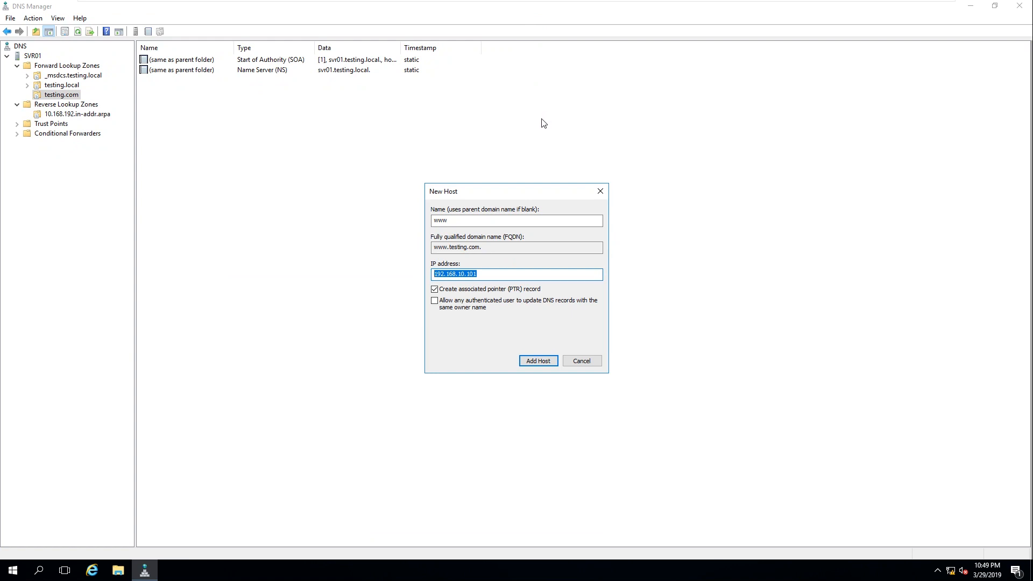
Add the www host record for 192.168.10.101 to testing.com, close the dialogs, and select it
left_click(500, 277)
left_click_drag(477, 274, 469, 275)
left_click(468, 275)
left_click(528, 362)
left_click(598, 324)
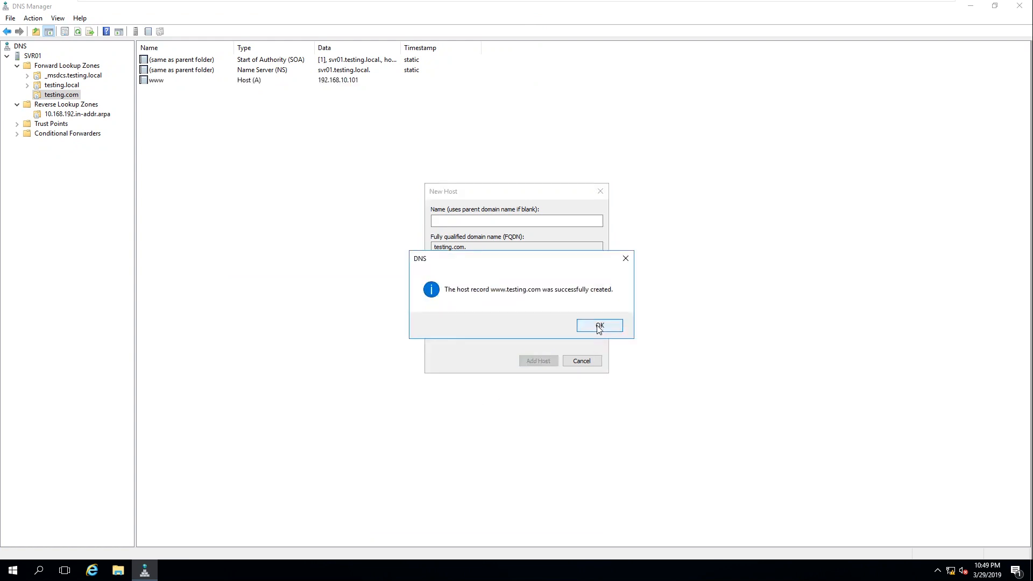
left_click(590, 361)
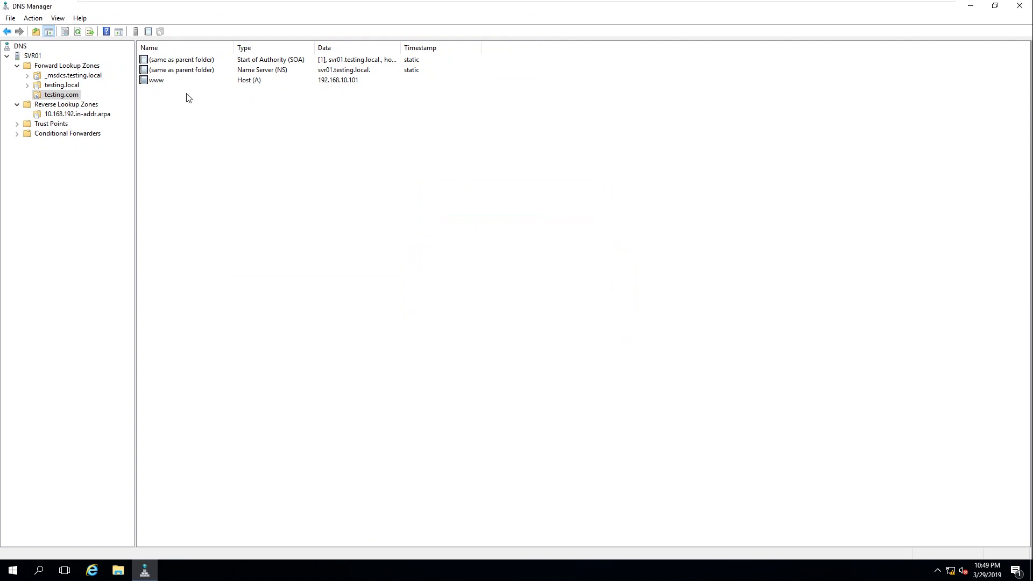
left_click(195, 82)
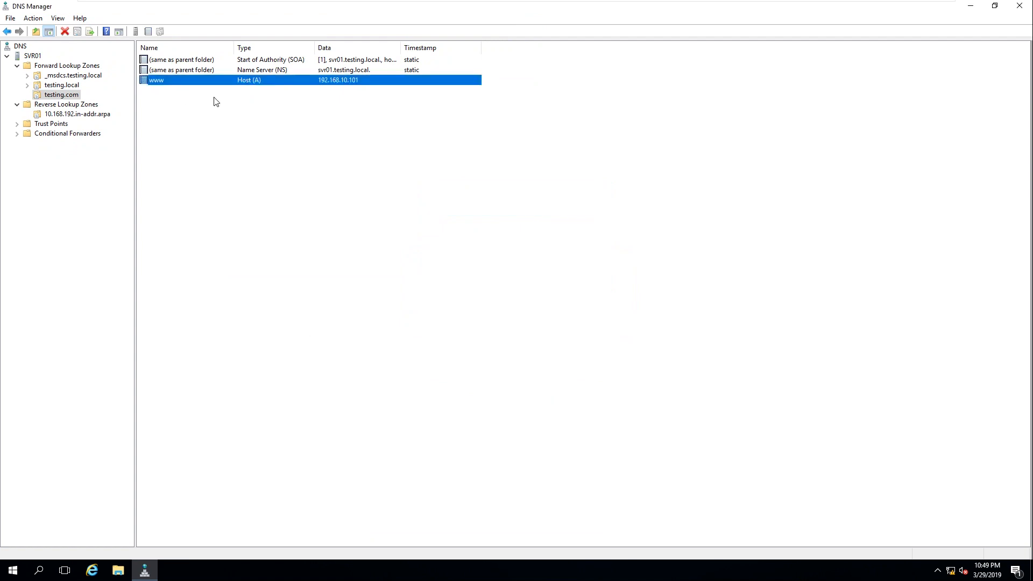
left_click(66, 114)
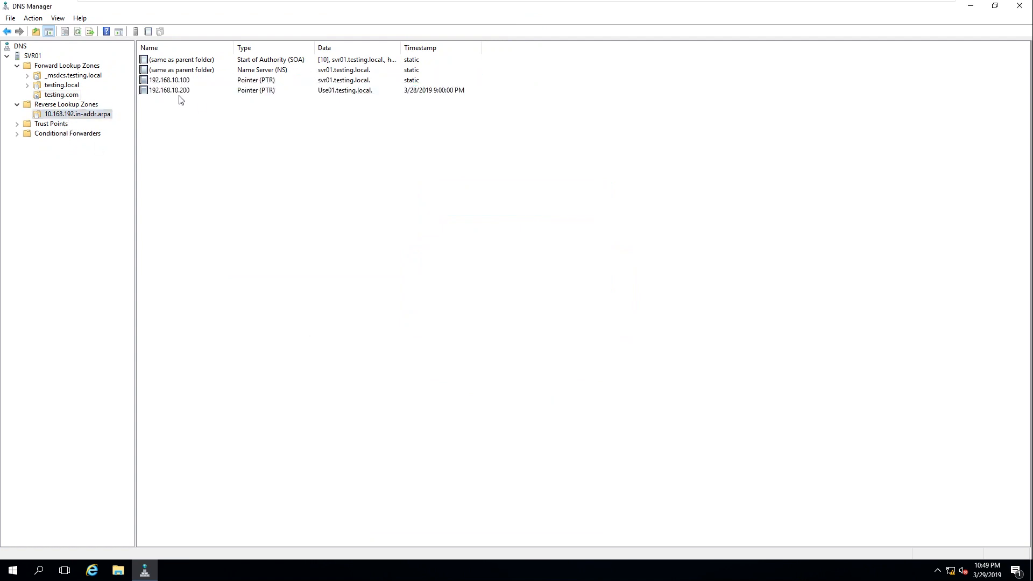
right_click(208, 125)
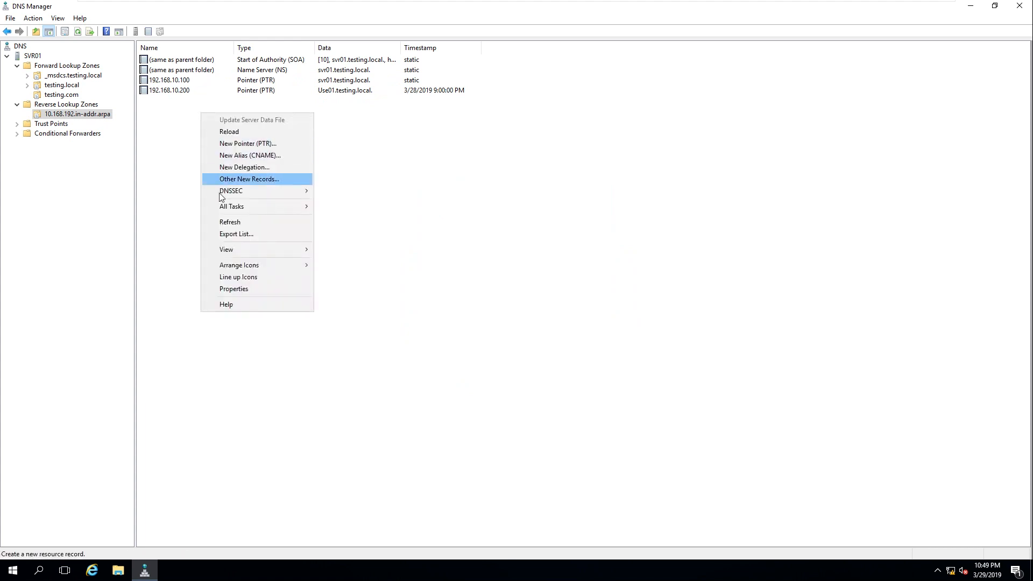
left_click(223, 219)
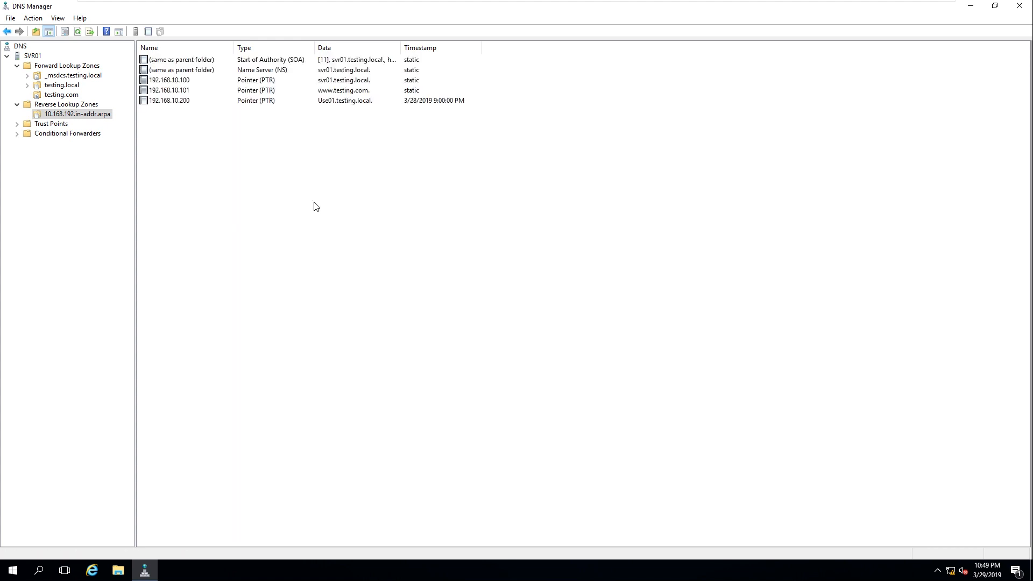
left_click(182, 90)
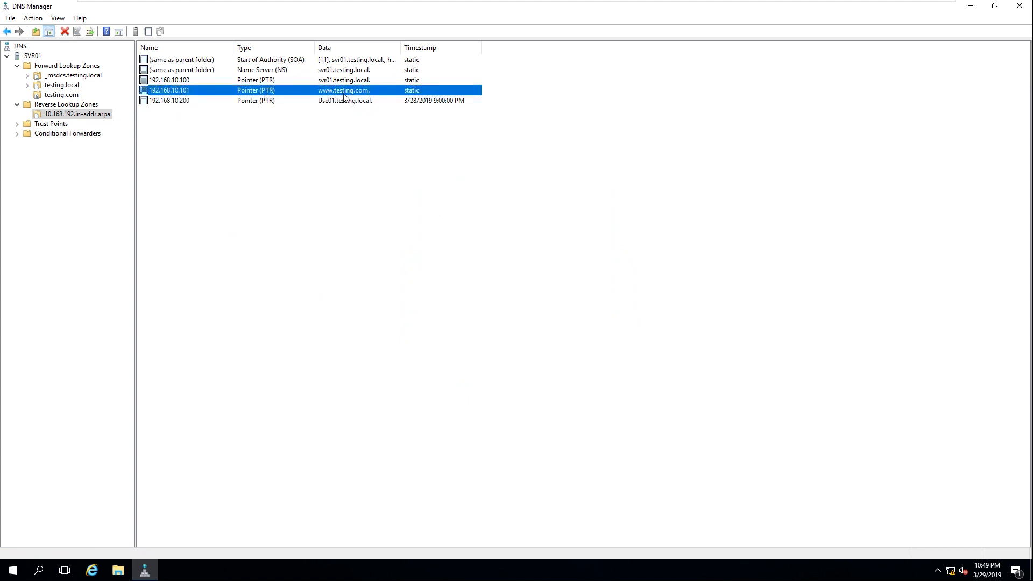
right_click(276, 147)
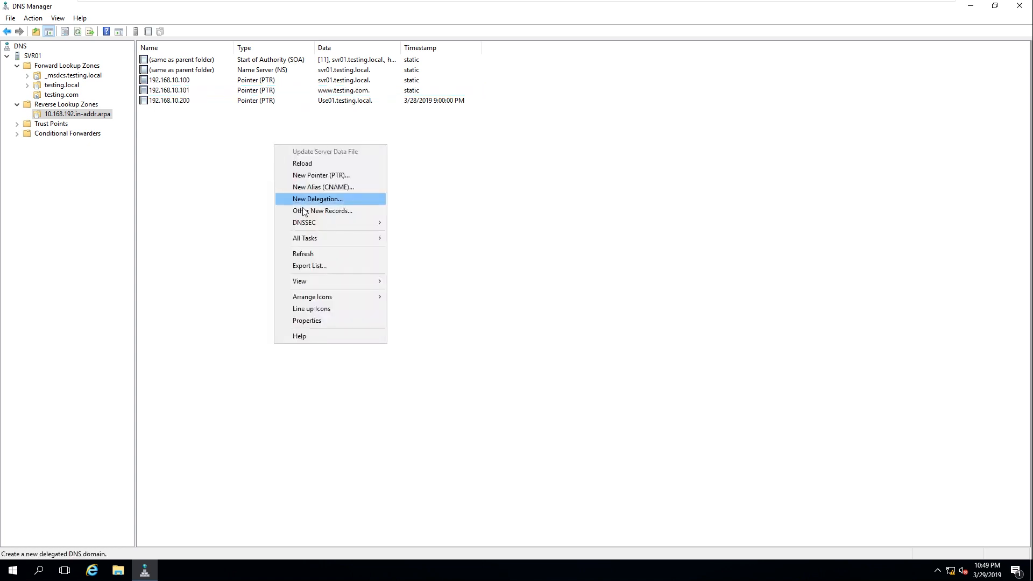
left_click(334, 254)
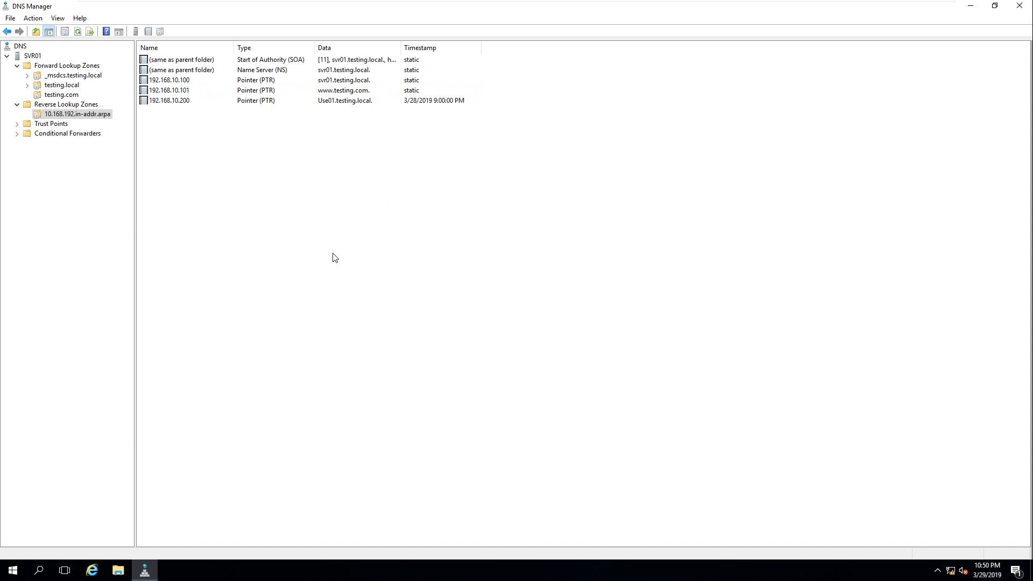
mouse_move(730, 1)
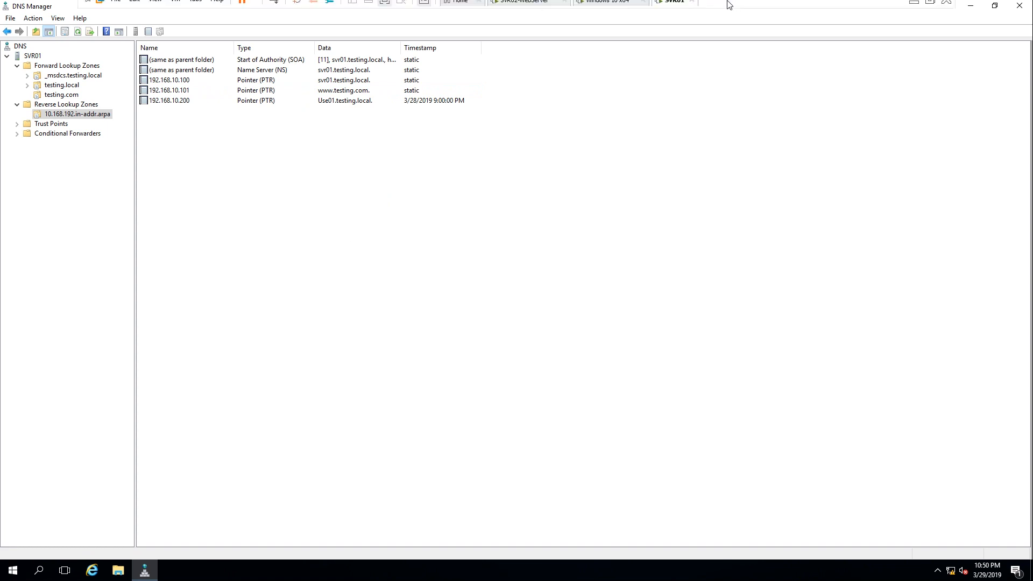
left_click(528, 12)
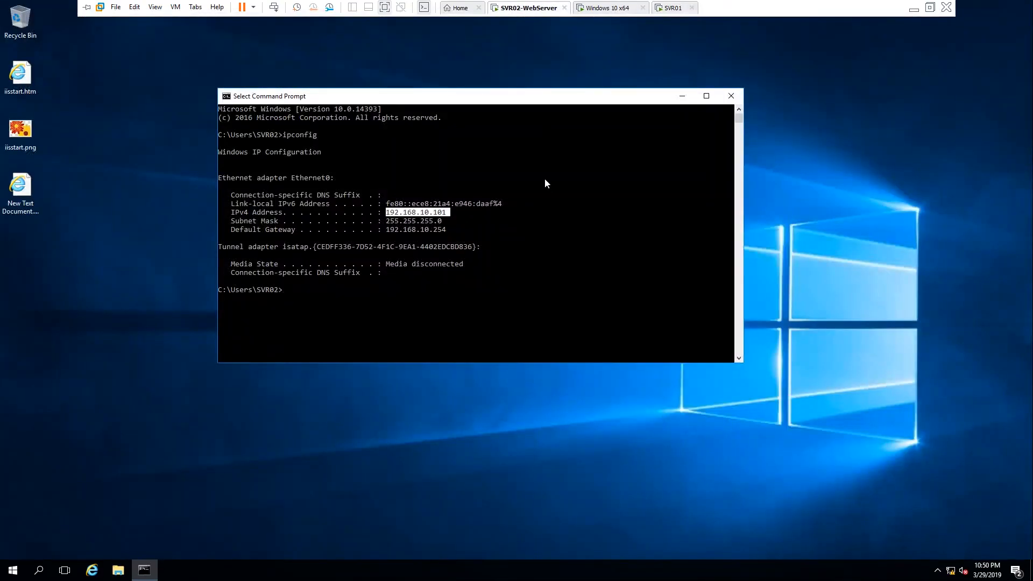